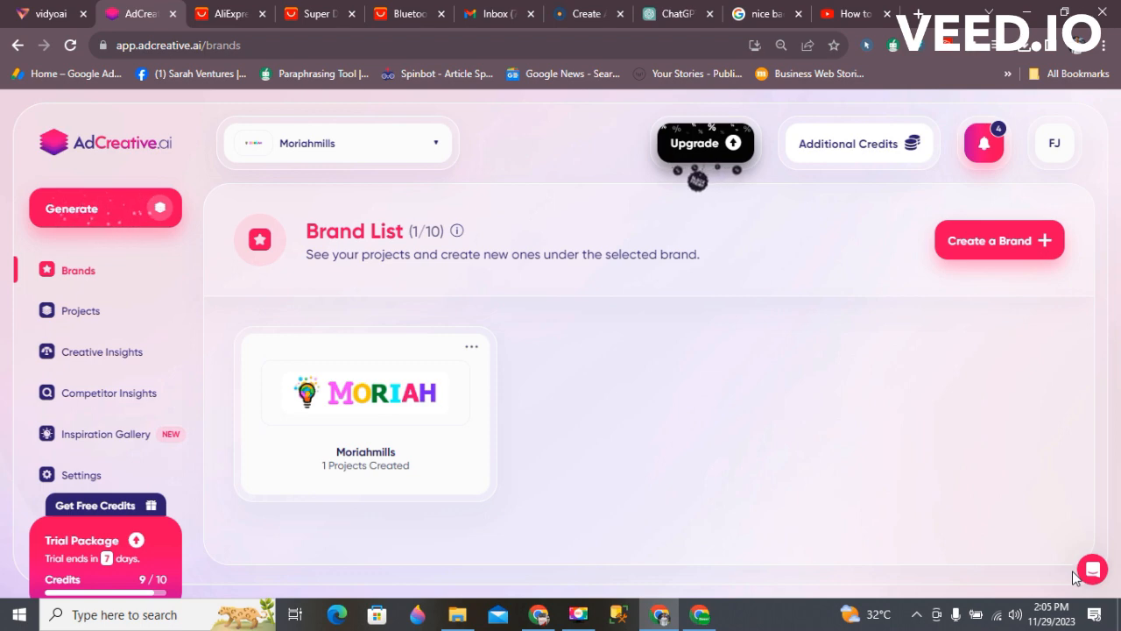
pyautogui.moveTo(166, 165); pyautogui.dragTo(197, 142)
pyautogui.click(200, 143)
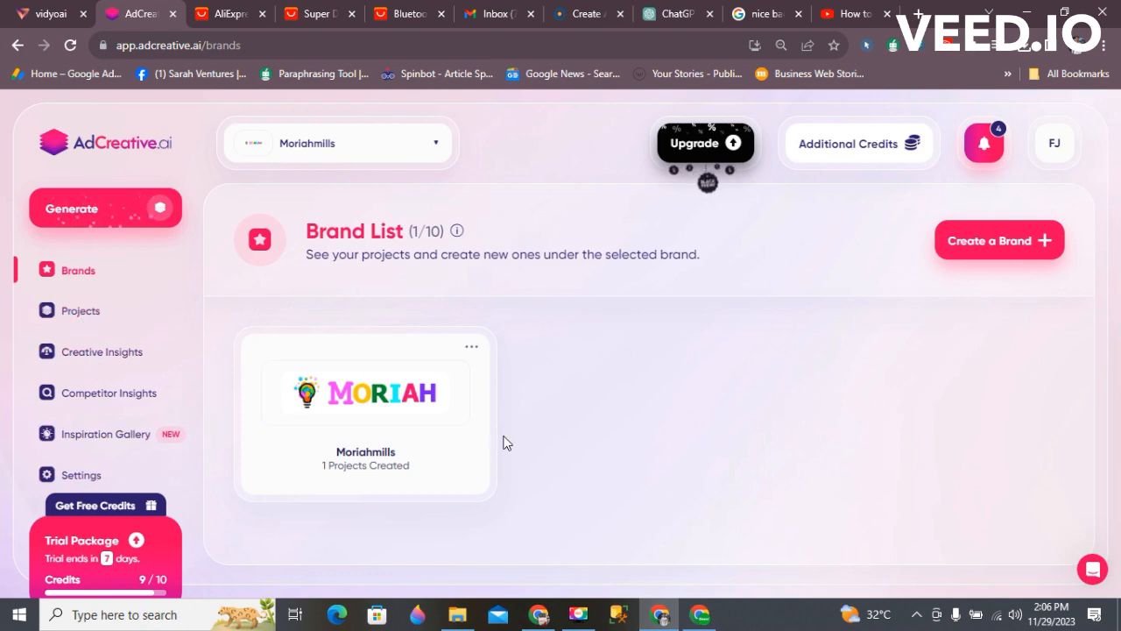
# Delete the existing Moriahmills brand together with its project.
pyautogui.click(470, 349)
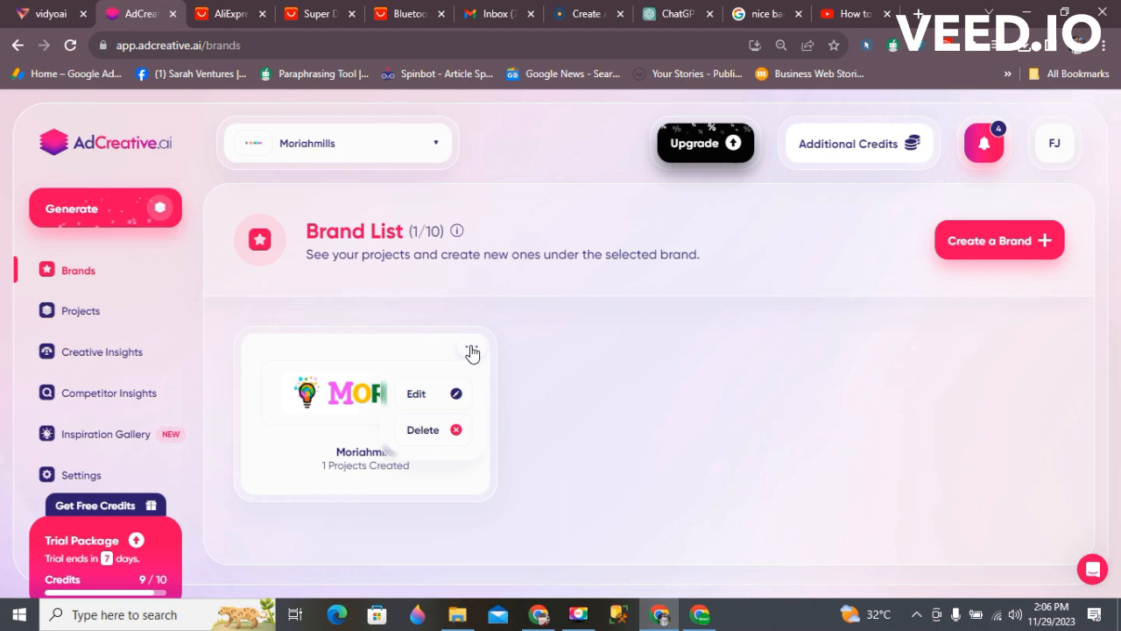
pyautogui.click(429, 429)
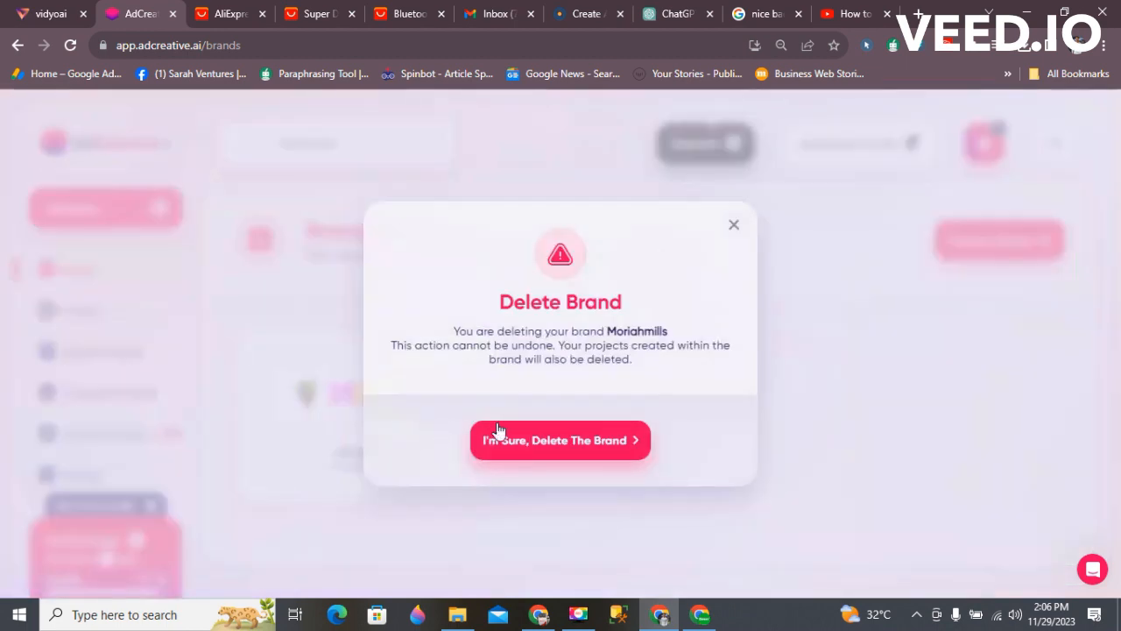
pyautogui.click(578, 446)
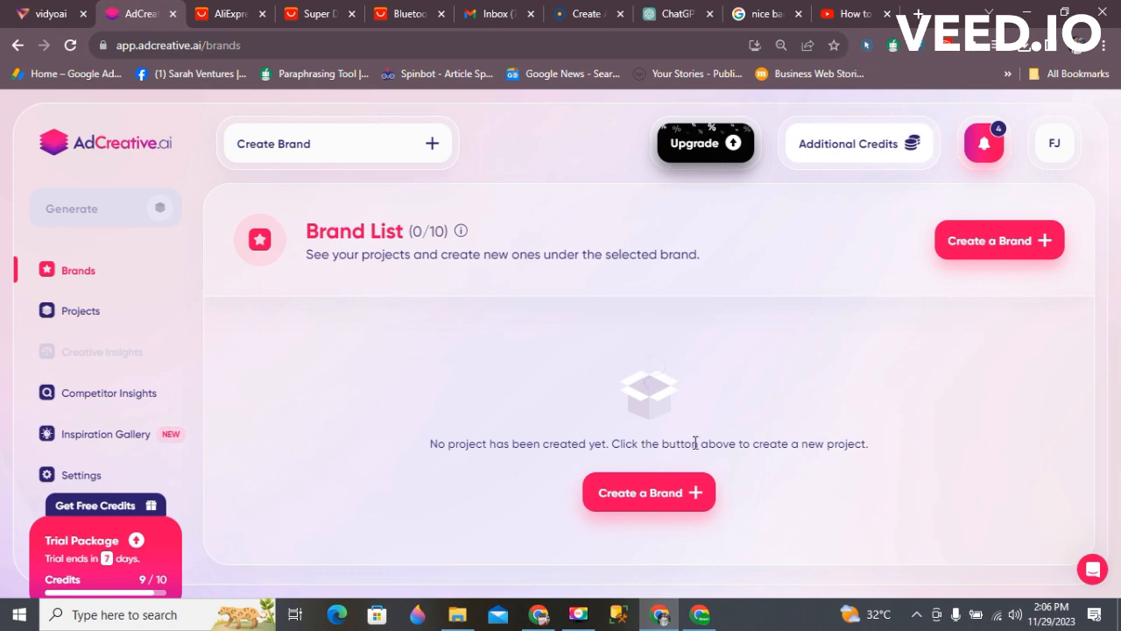
pyautogui.click(658, 499)
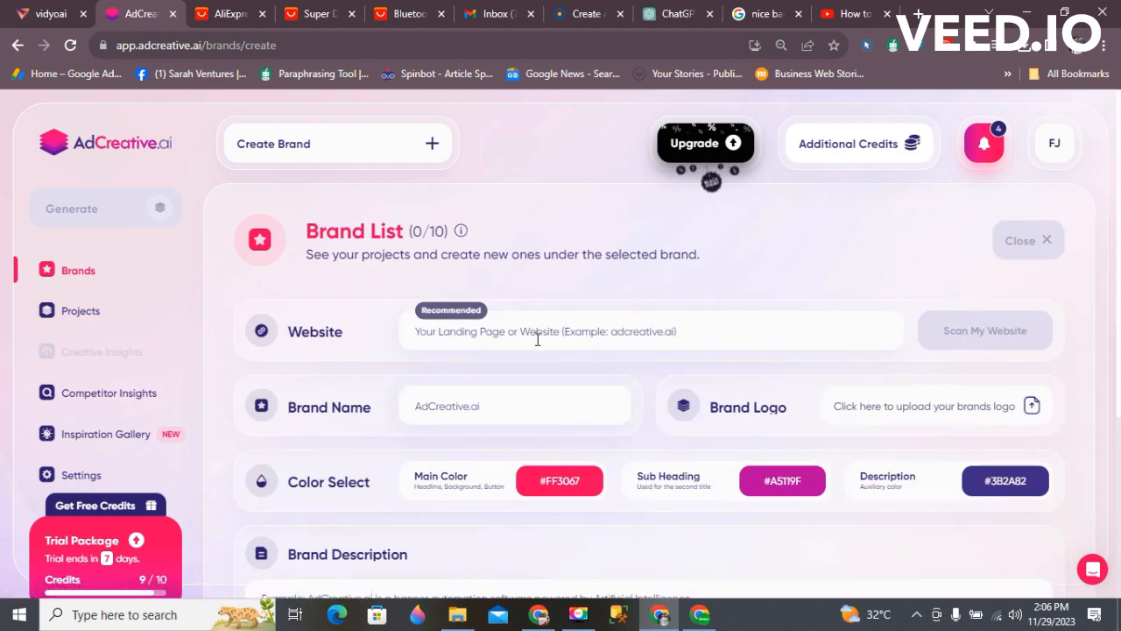
pyautogui.click(649, 330)
pyautogui.write('https://www.morahmills.com')
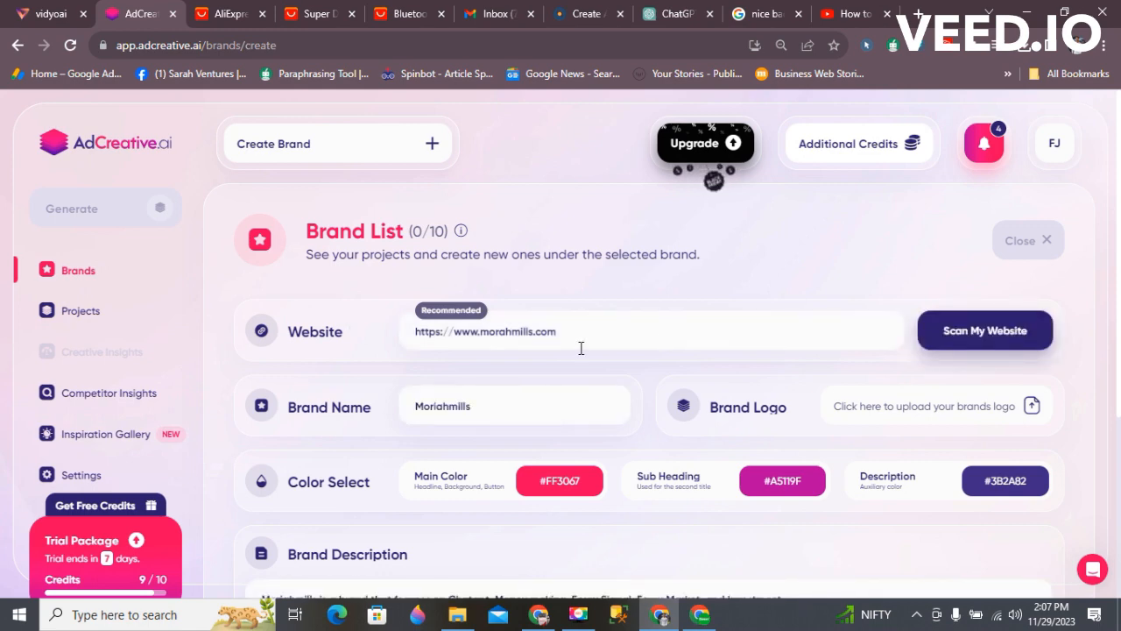
pyautogui.scroll(-3, 640, 393)
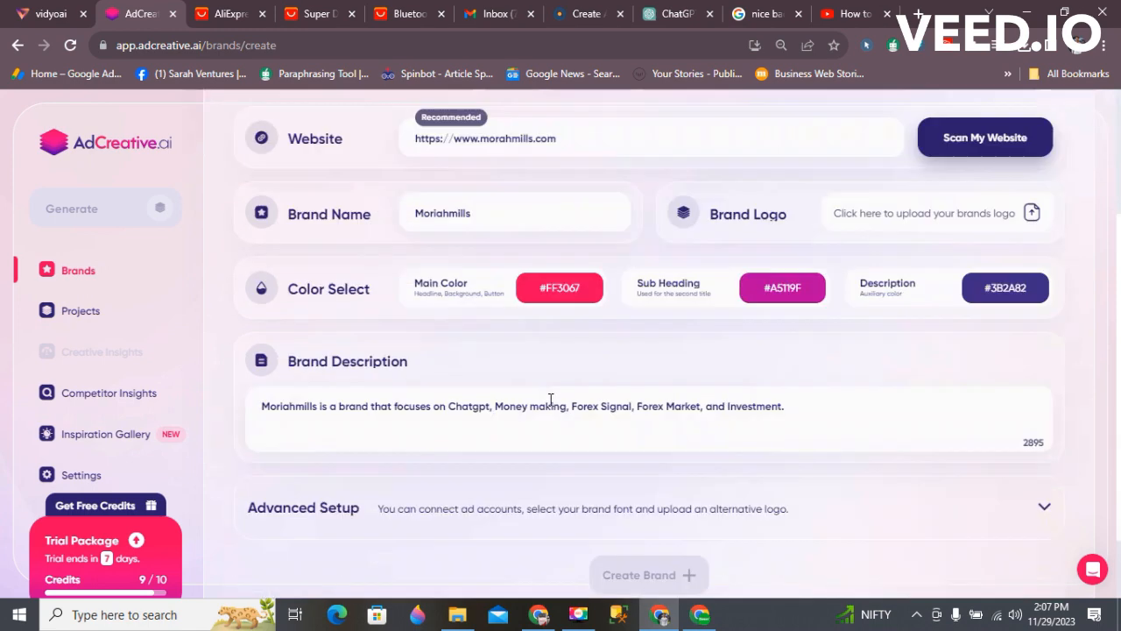
# Upload the Moriah logo as the brand logo and create the brand.
pyautogui.scroll(2, 757, 335)
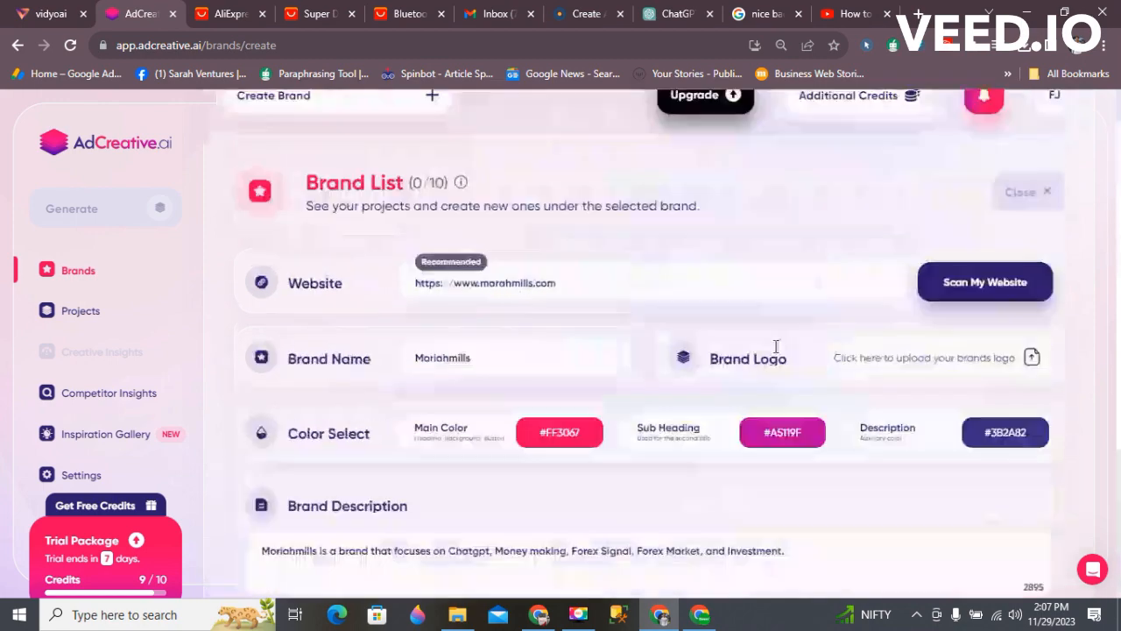
pyautogui.scroll(-1, 867, 280)
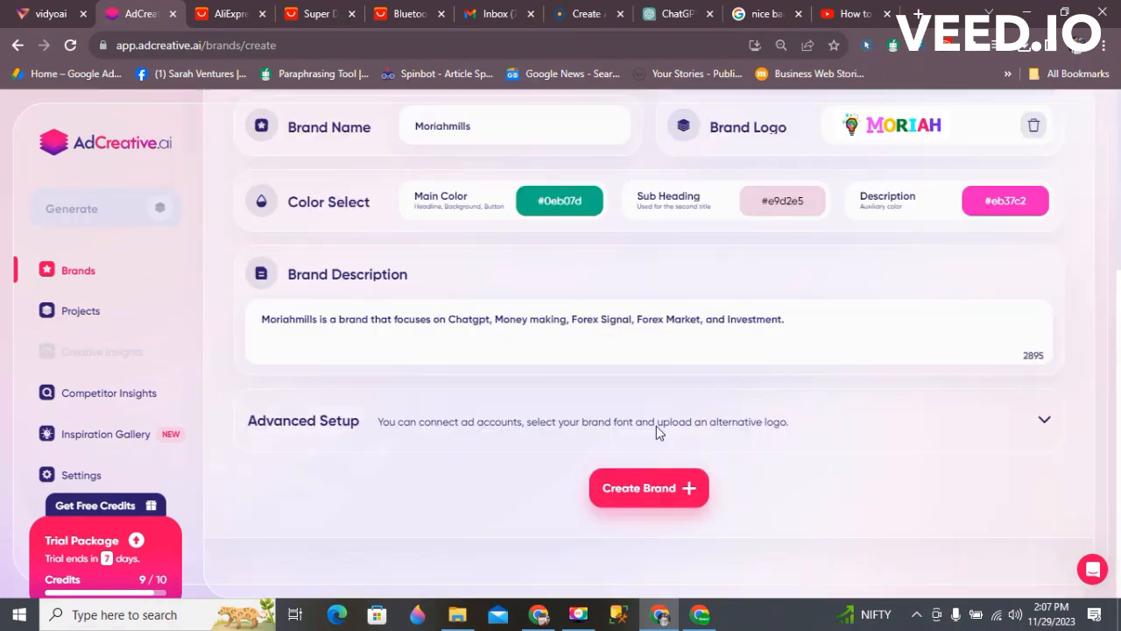
pyautogui.scroll(3, 656, 422)
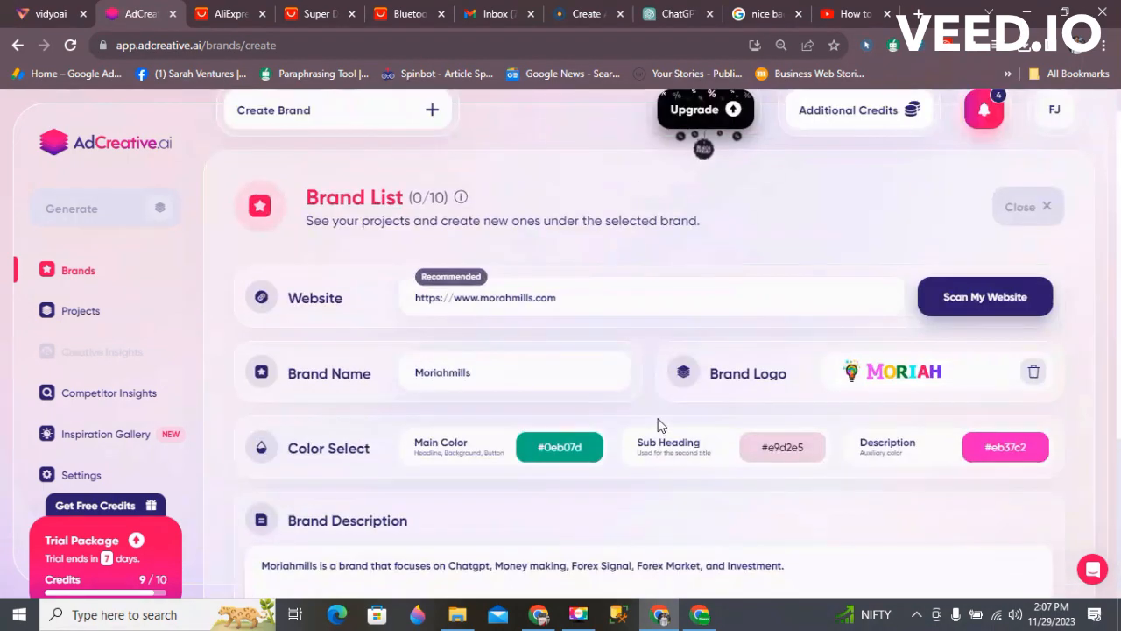
pyautogui.scroll(-3, 656, 421)
pyautogui.click(654, 489)
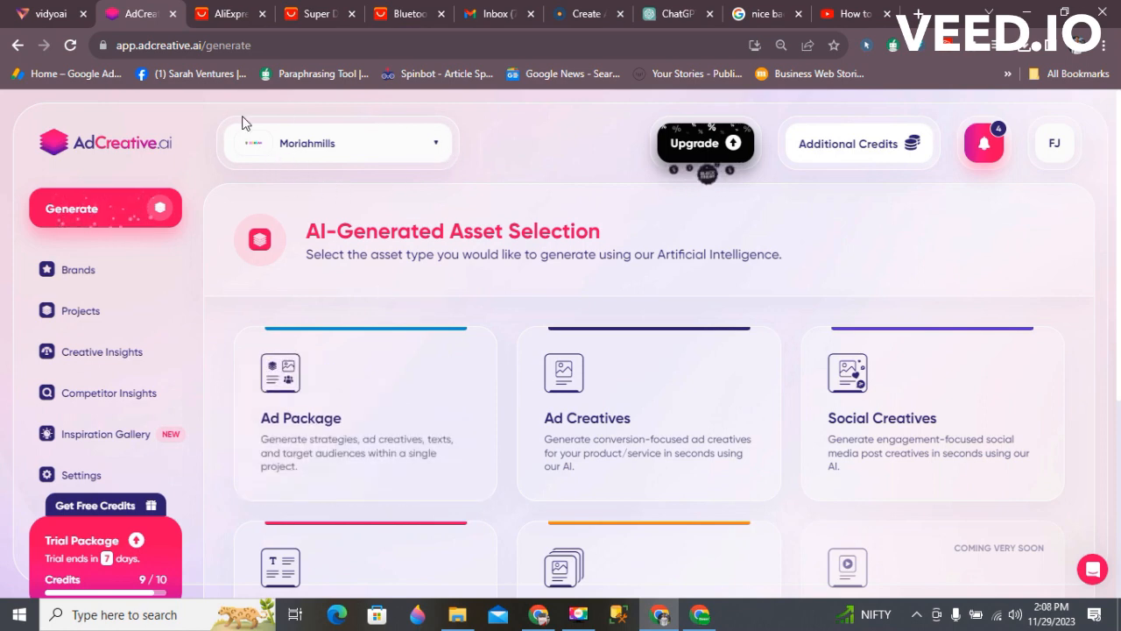
# Start an Ad Creatives project in Post Size (1080x1080) and skip the guided tour of the image texts.
pyautogui.scroll(-1, 433, 278)
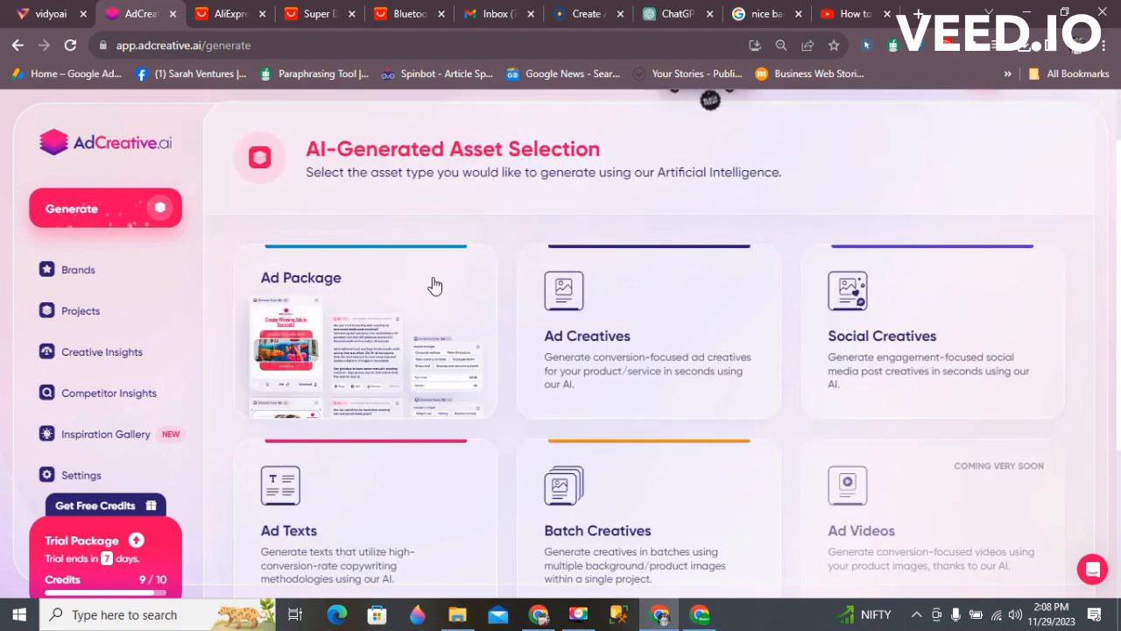
pyautogui.click(580, 321)
pyautogui.scroll(-2, 440, 371)
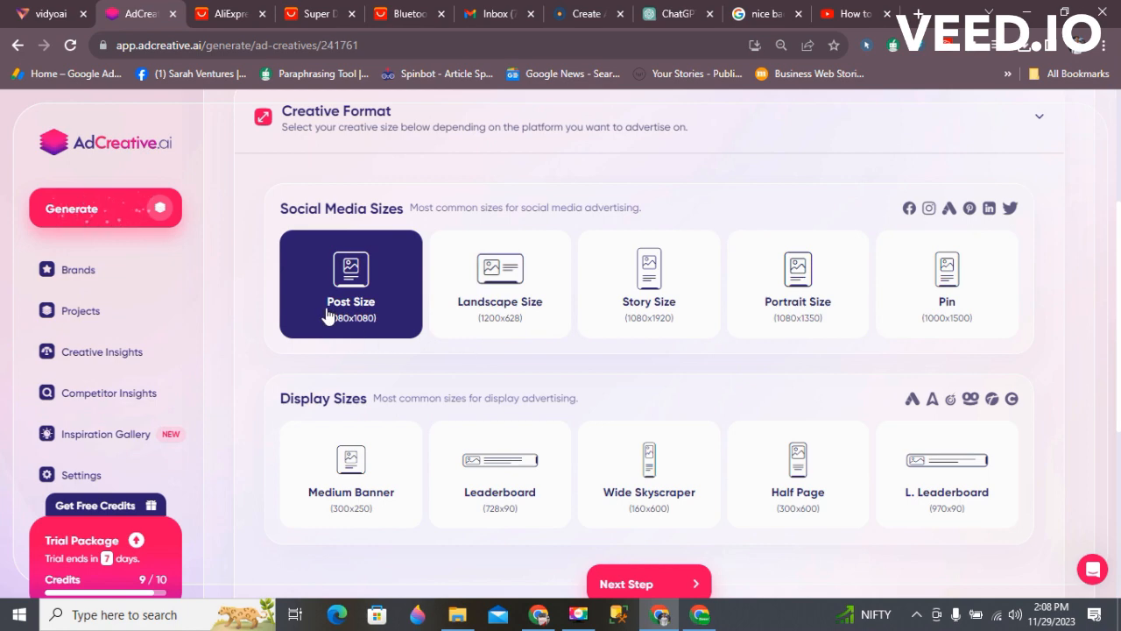
pyautogui.click(661, 575)
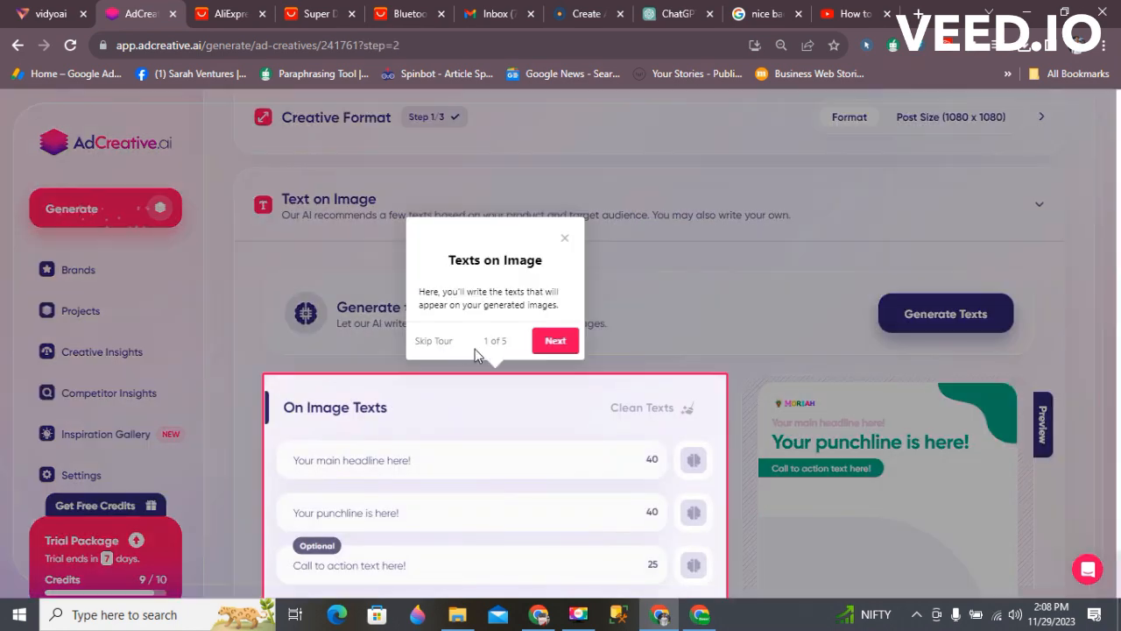
pyautogui.click(430, 341)
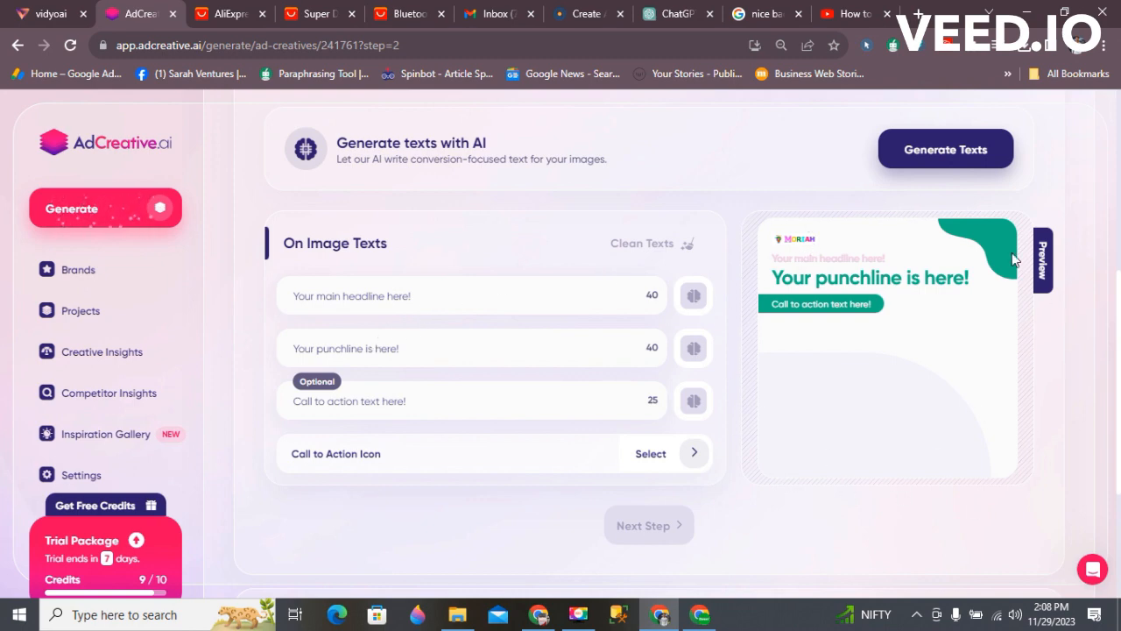
# Set the main headline to "Lenovo GM2 Pro Bluetooth 5.3 Earphones", copied from the AliExpress product page.
pyautogui.scroll(-3, 735, 368)
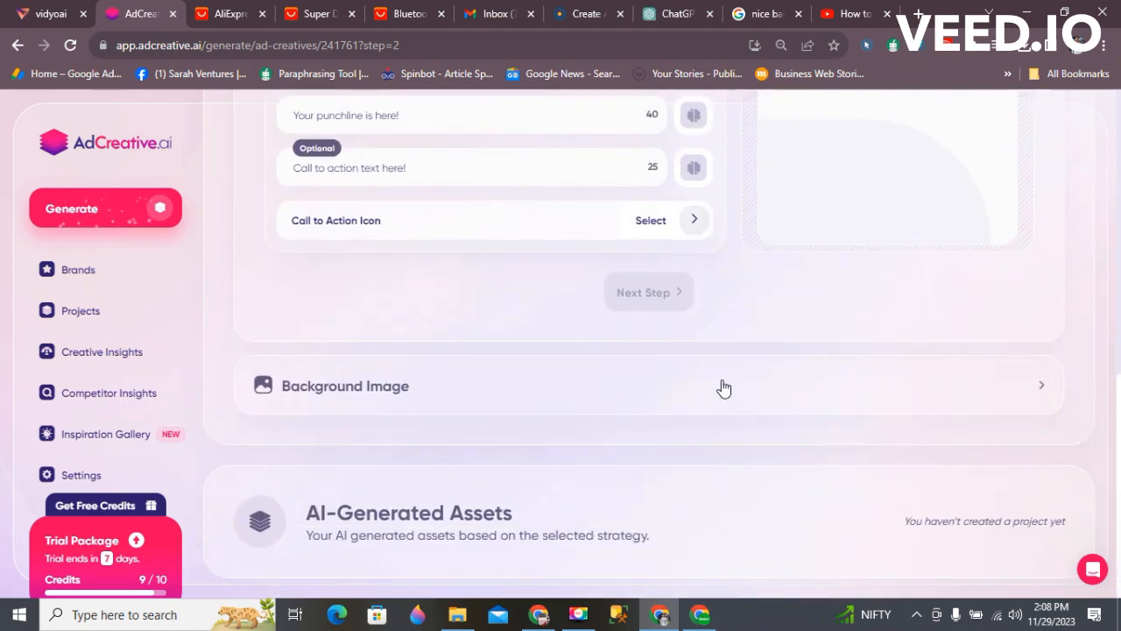
pyautogui.scroll(4, 794, 292)
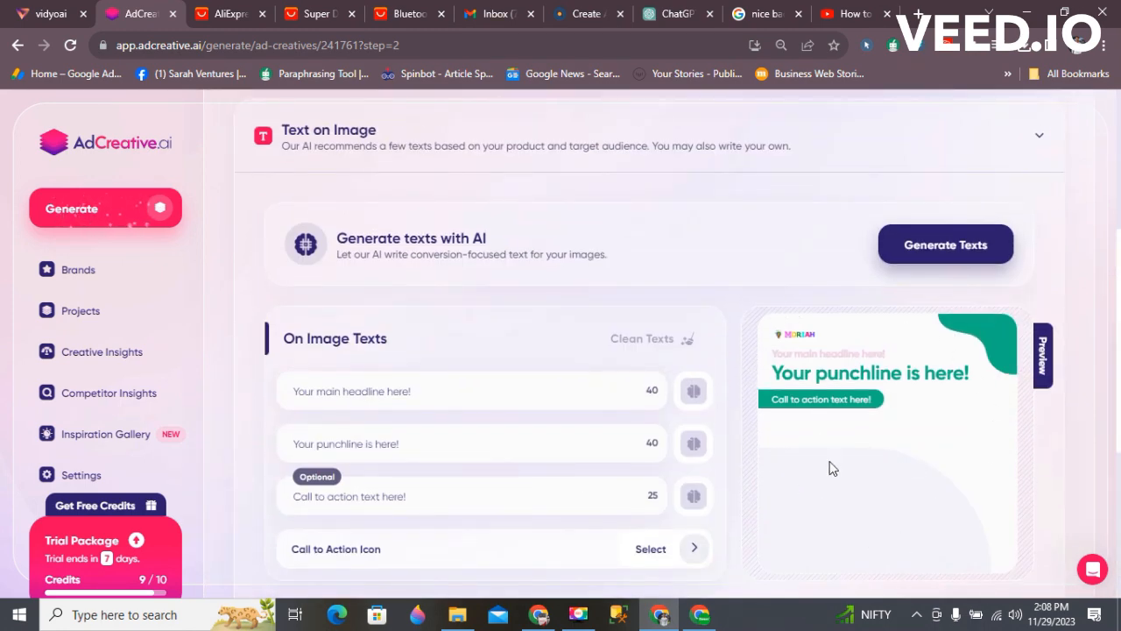
pyautogui.click(385, 392)
pyautogui.click(401, 14)
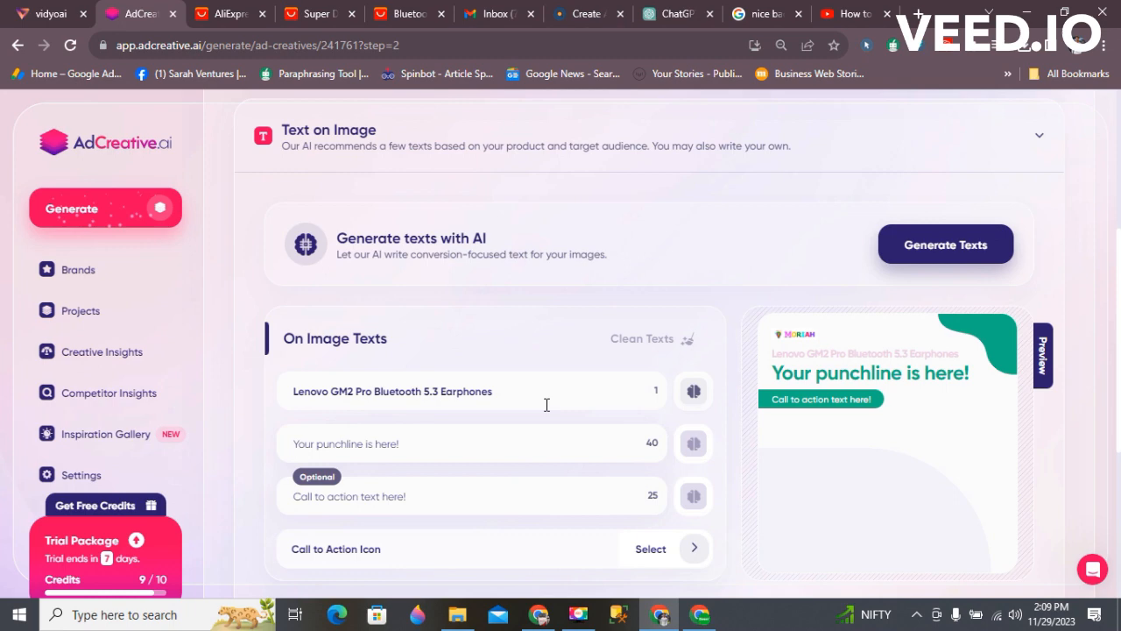
pyautogui.press('BackSpace')
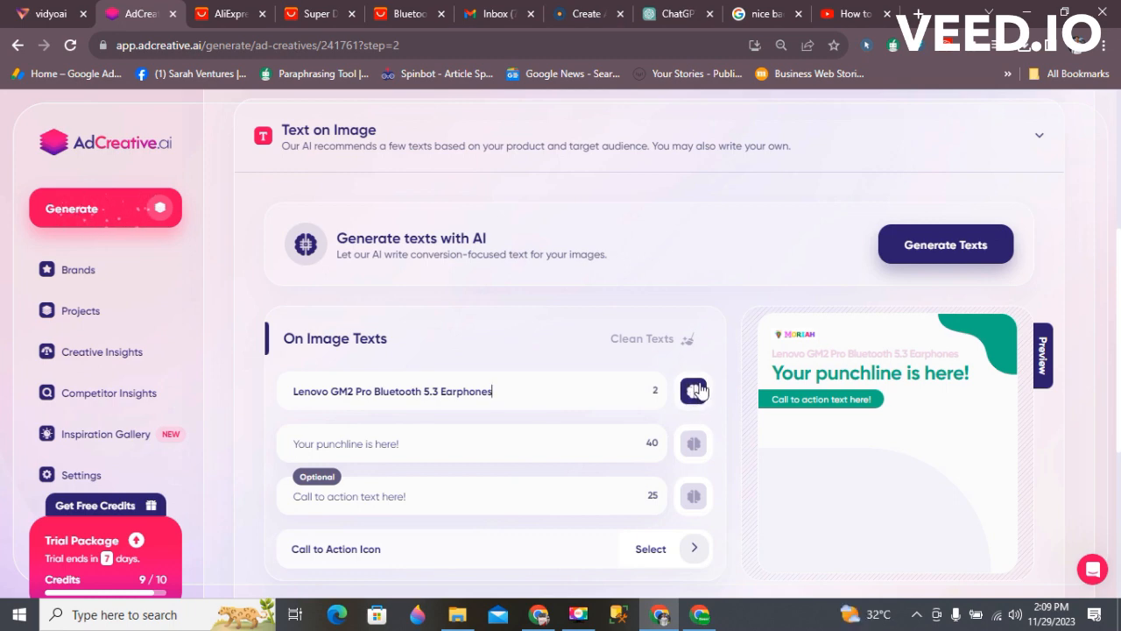
# Replace the main headline with the AI-suggested variation "Lenovo GM2 Pro: Premium Sound".
pyautogui.click(693, 396)
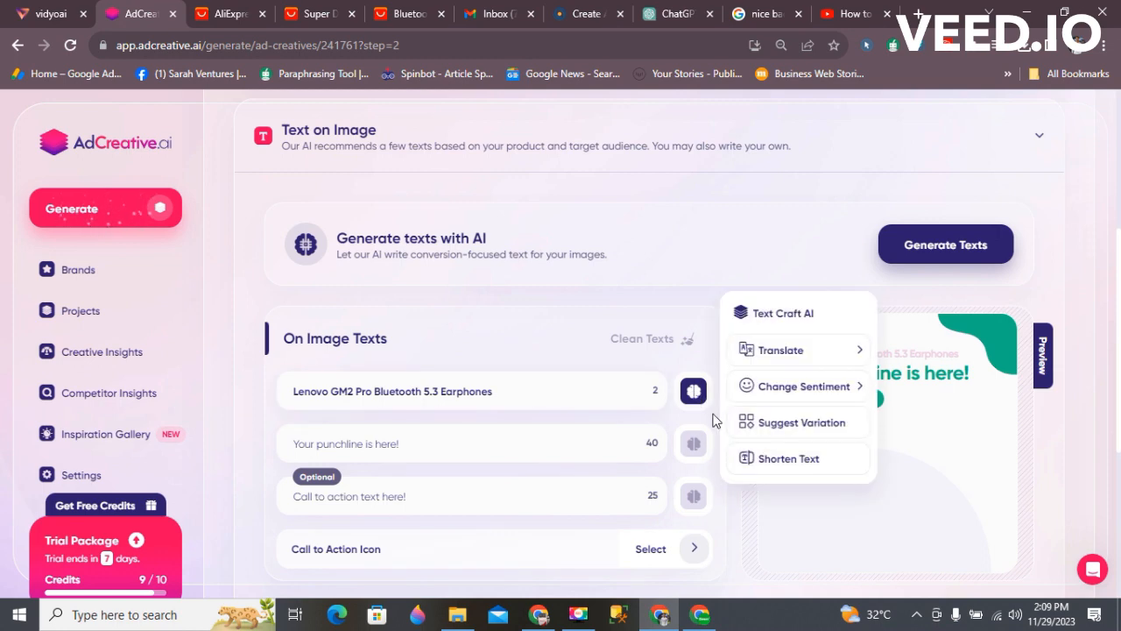
pyautogui.click(800, 425)
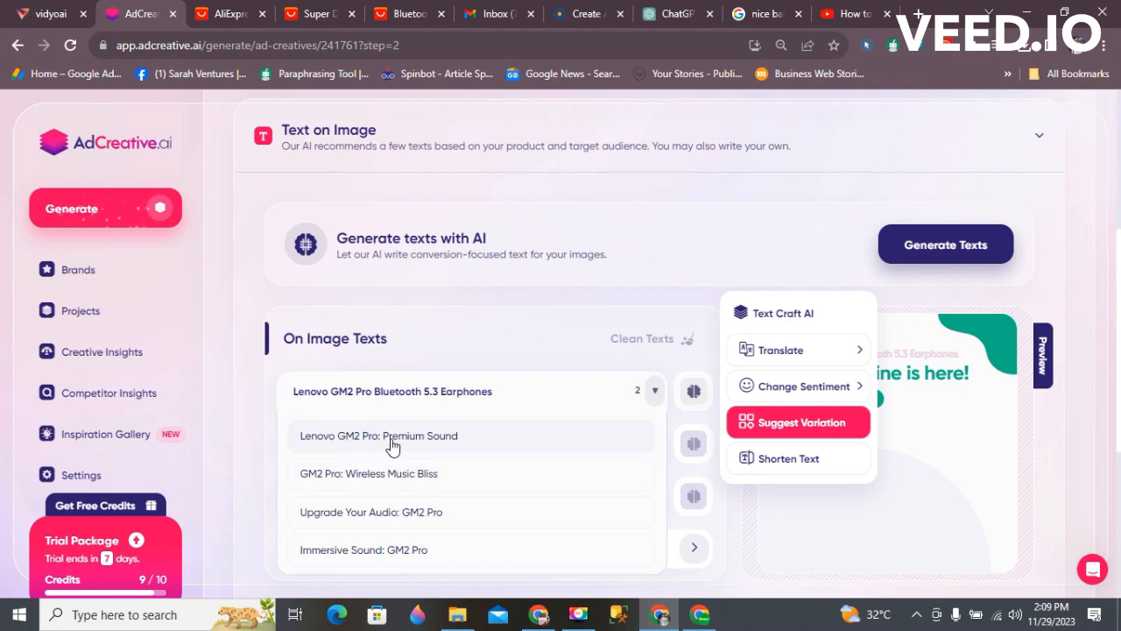
pyautogui.click(409, 445)
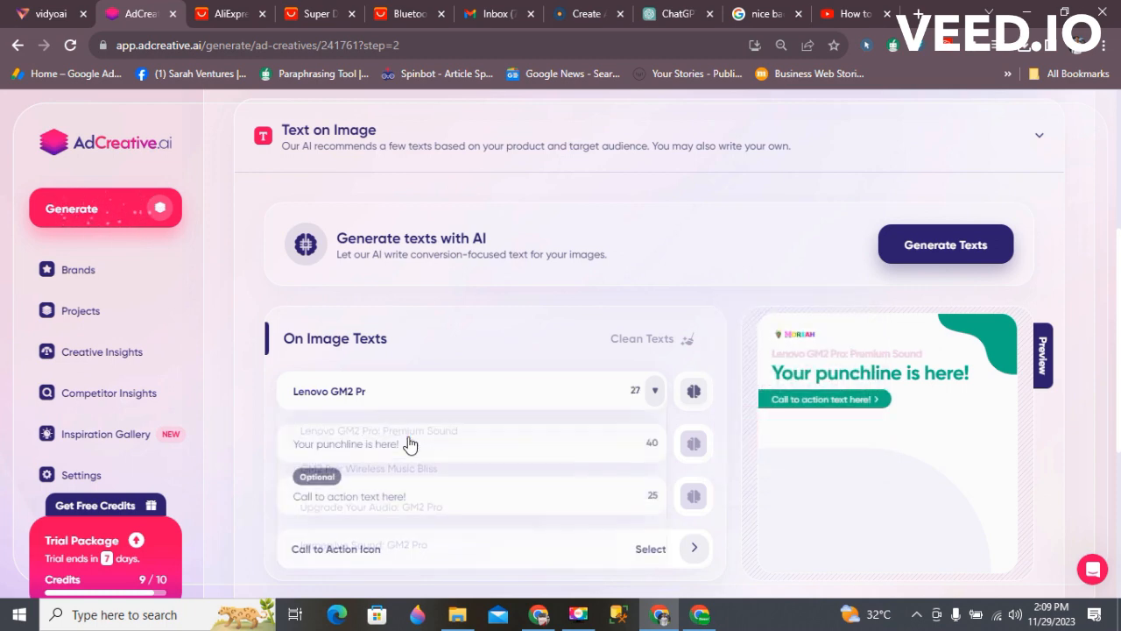
# Fill the punchline with "Headset Wireless In-Ear Gaming Low" from the AliExpress product title and replace it with the suggested variation "Wireless Gaming Headset".
pyautogui.click(441, 450)
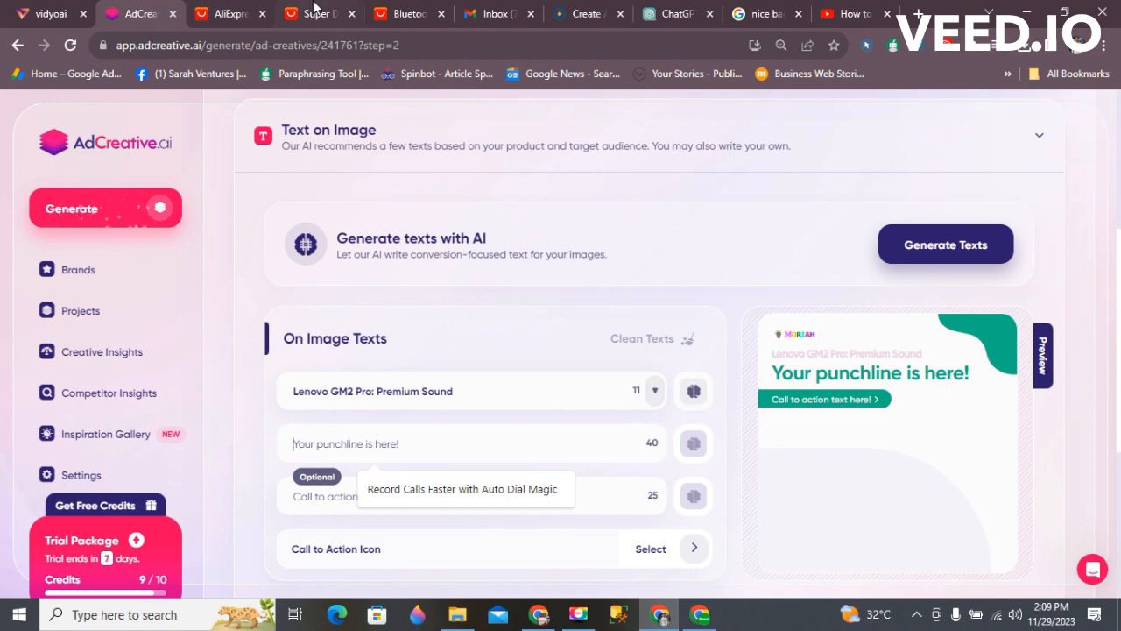
pyautogui.click(394, 14)
pyautogui.moveTo(578, 384); pyautogui.dragTo(455, 408)
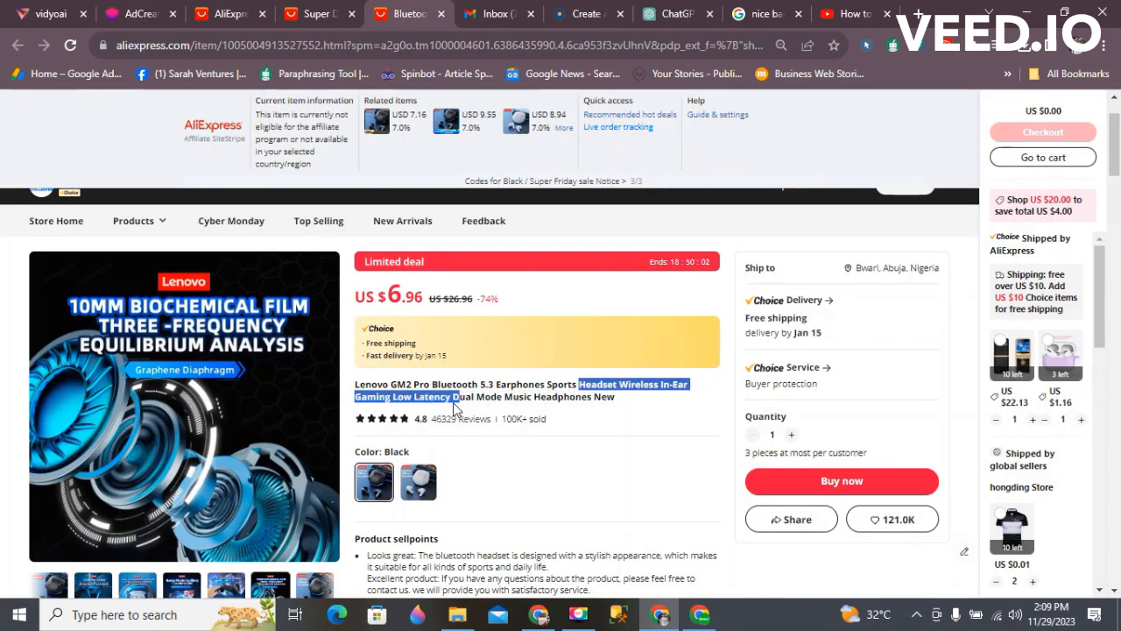
pyautogui.click(139, 14)
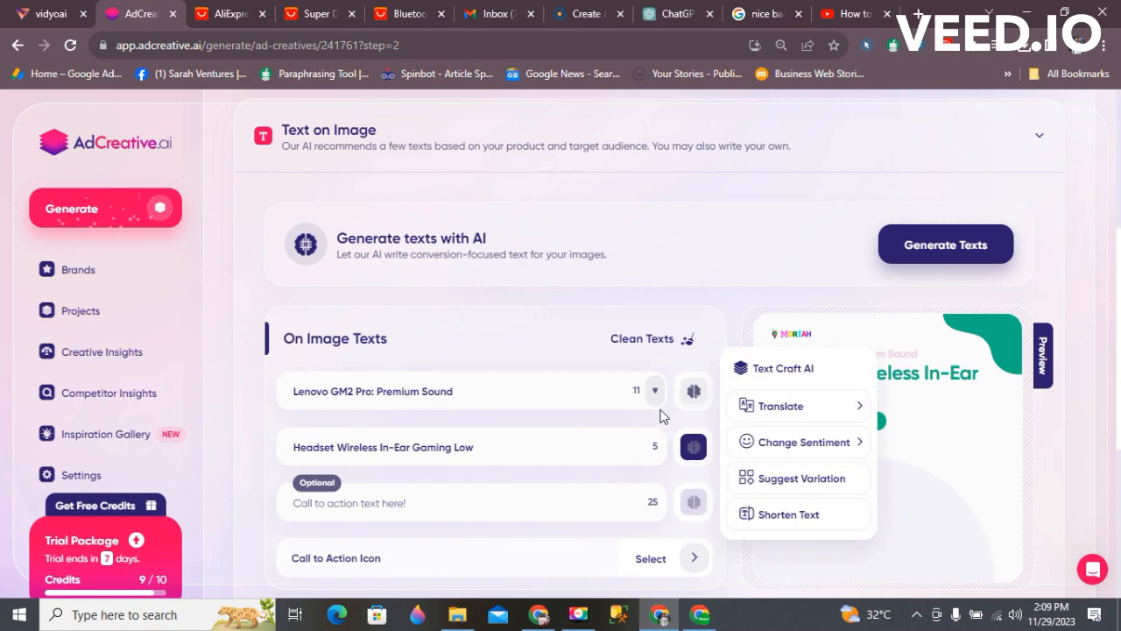
pyautogui.click(778, 476)
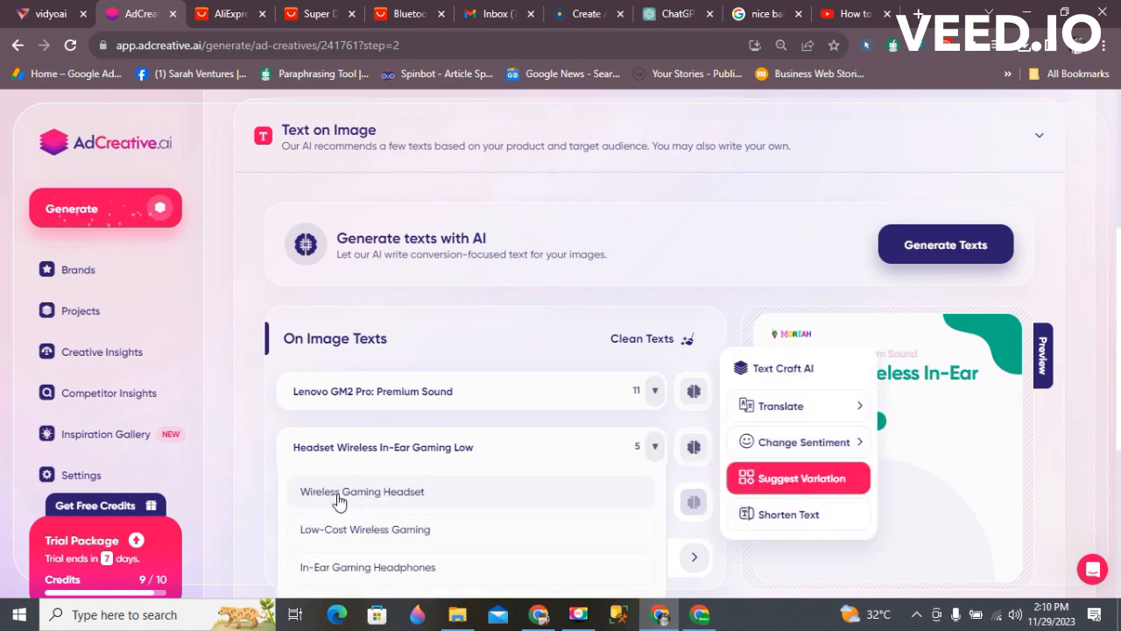
pyautogui.click(392, 495)
# Enter "Get it now!" as the call to action and replace it with the suggested variation "Act fast!".
pyautogui.scroll(-1, 445, 444)
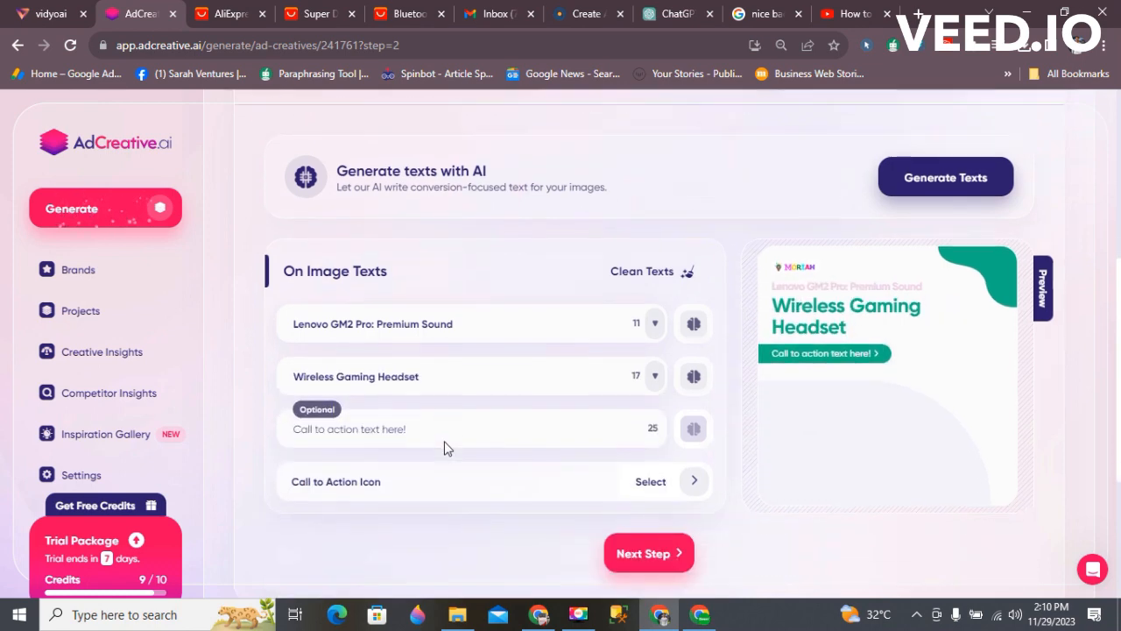
pyautogui.scroll(-1, 412, 434)
pyautogui.click(372, 422)
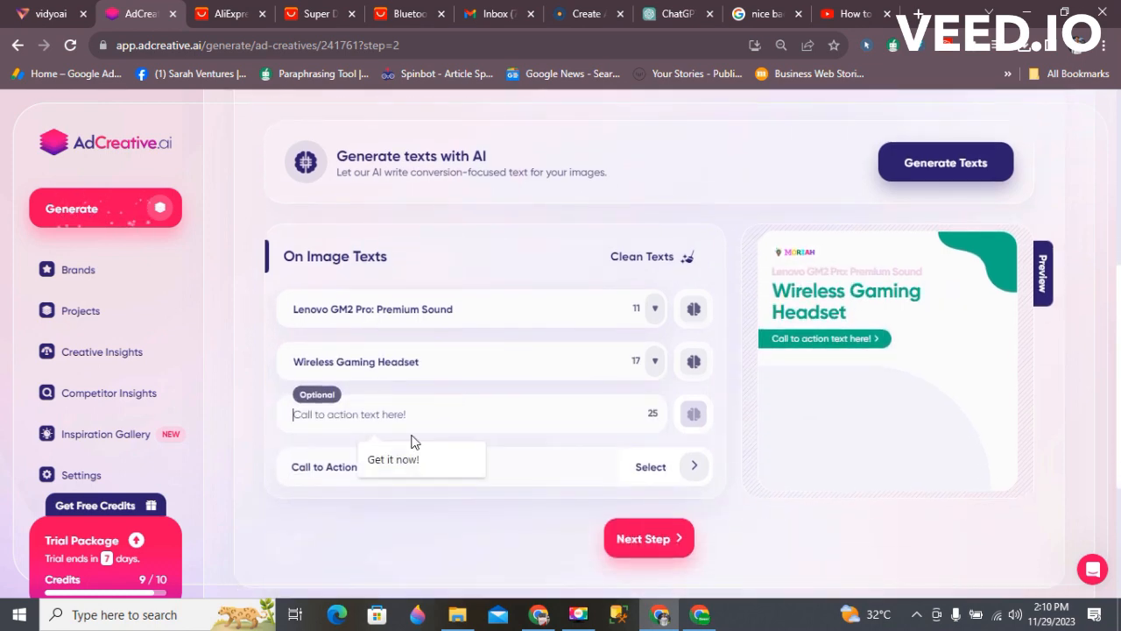
pyautogui.click(416, 458)
pyautogui.click(694, 413)
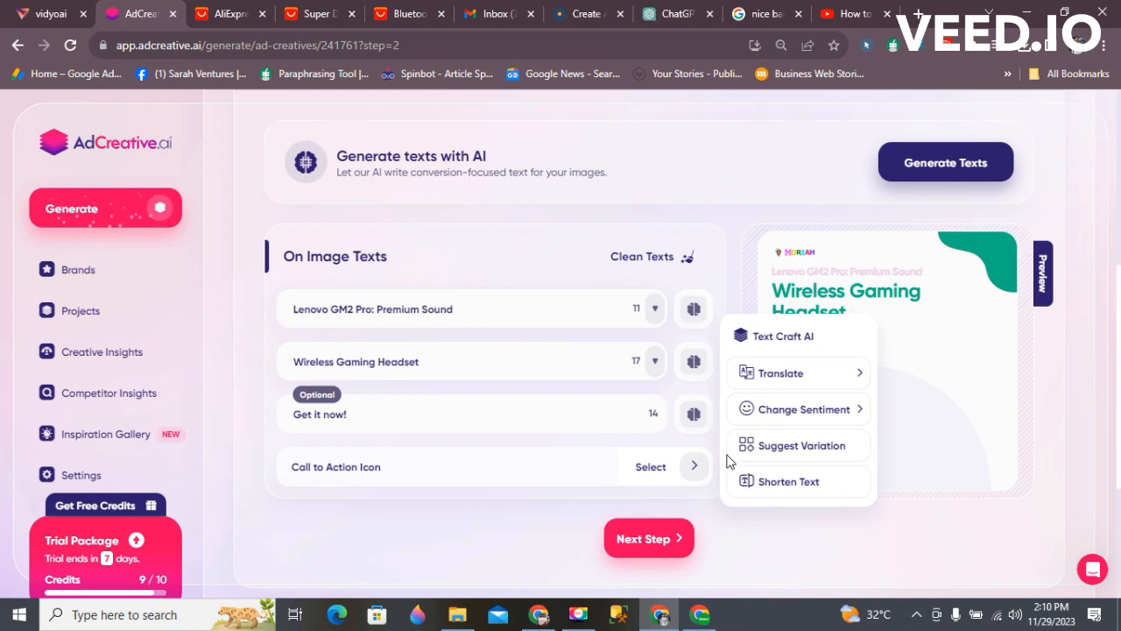
pyautogui.click(729, 456)
pyautogui.click(371, 538)
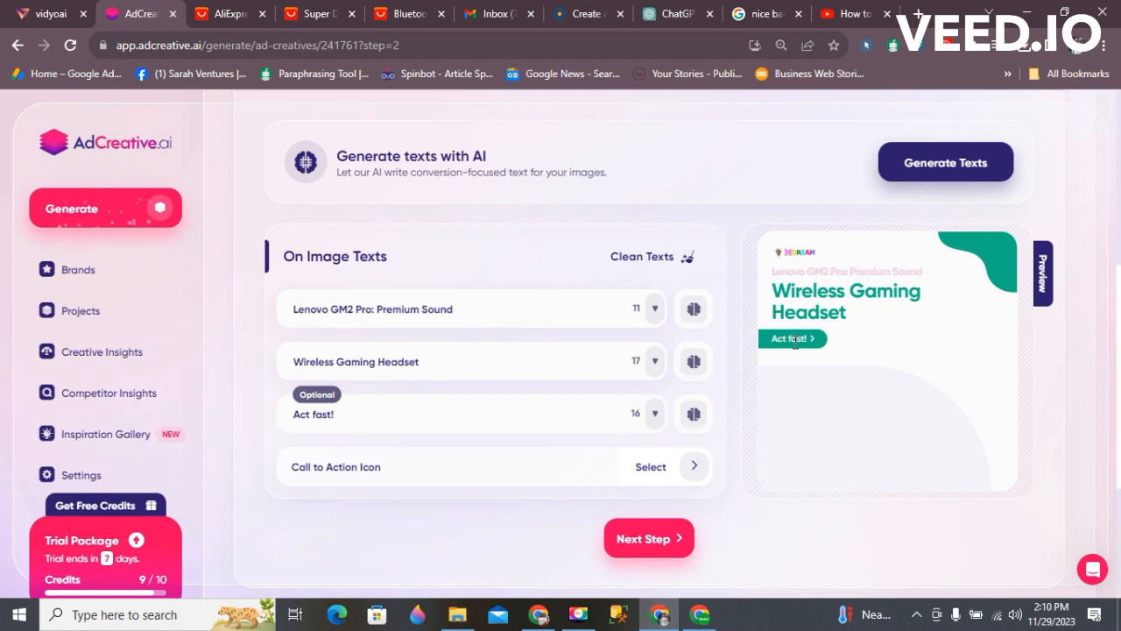
# Continue from the ad texts to the background image step and open the Moriahmills image library.
pyautogui.scroll(-2, 563, 363)
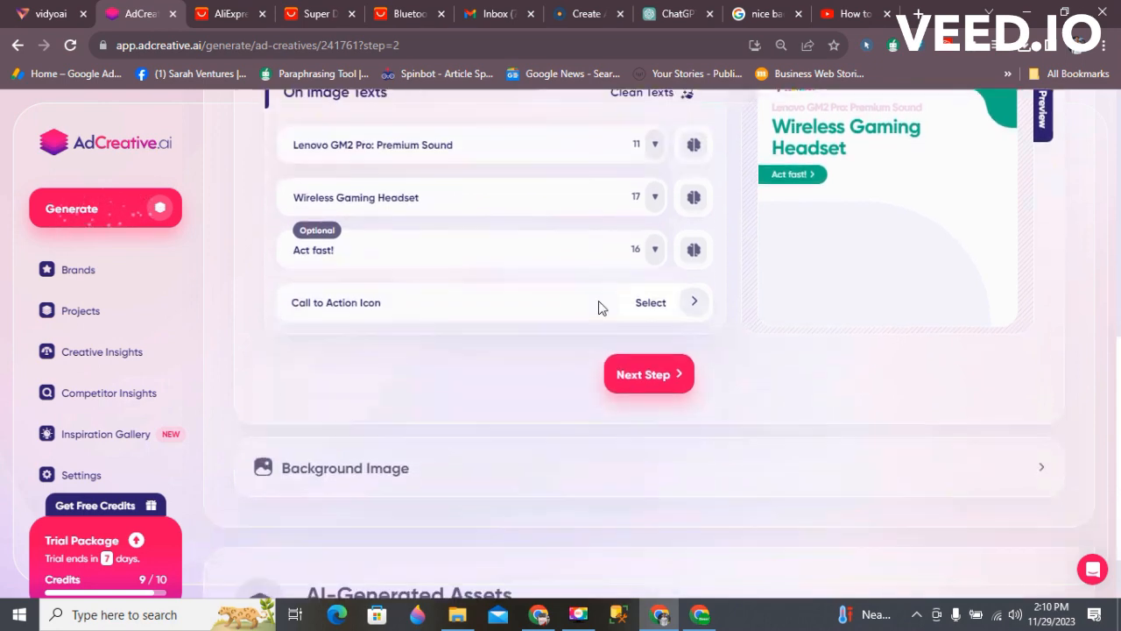
pyautogui.click(643, 374)
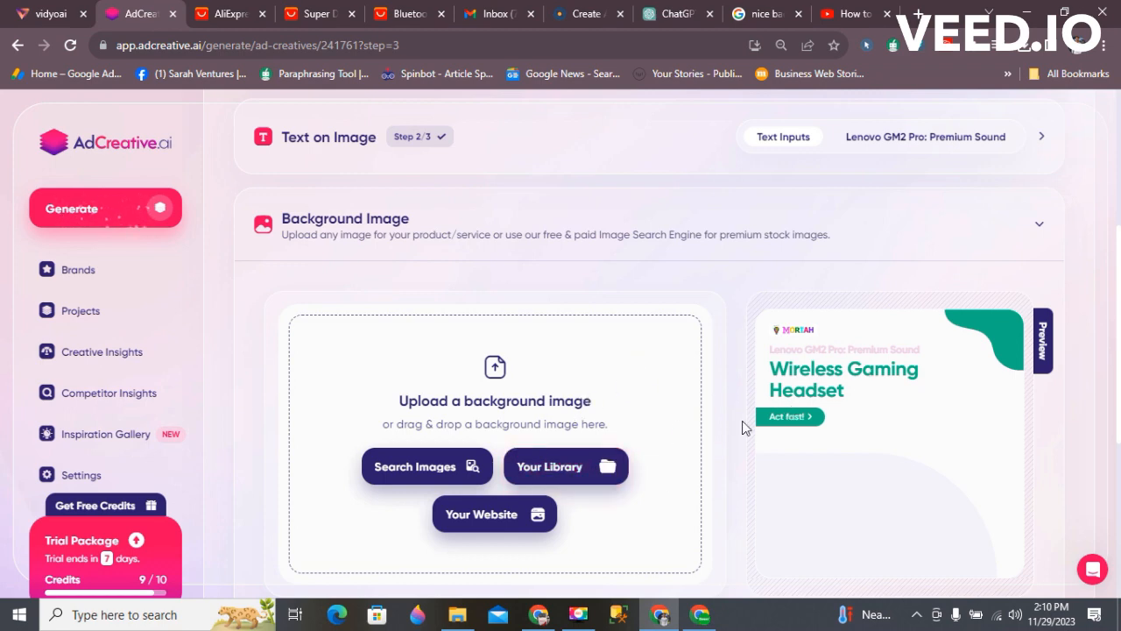
pyautogui.click(550, 481)
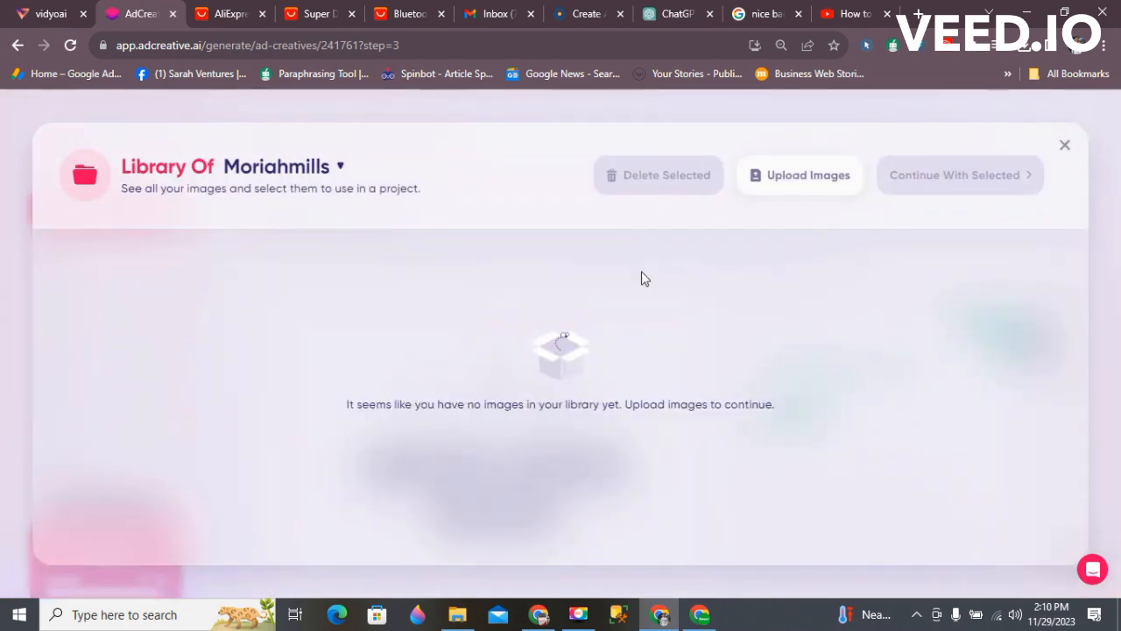
# Upload the images "1" and "nice-background-vector-16200461" from the Downloads folder to the Moriahmills library.
pyautogui.click(817, 185)
pyautogui.click(254, 143)
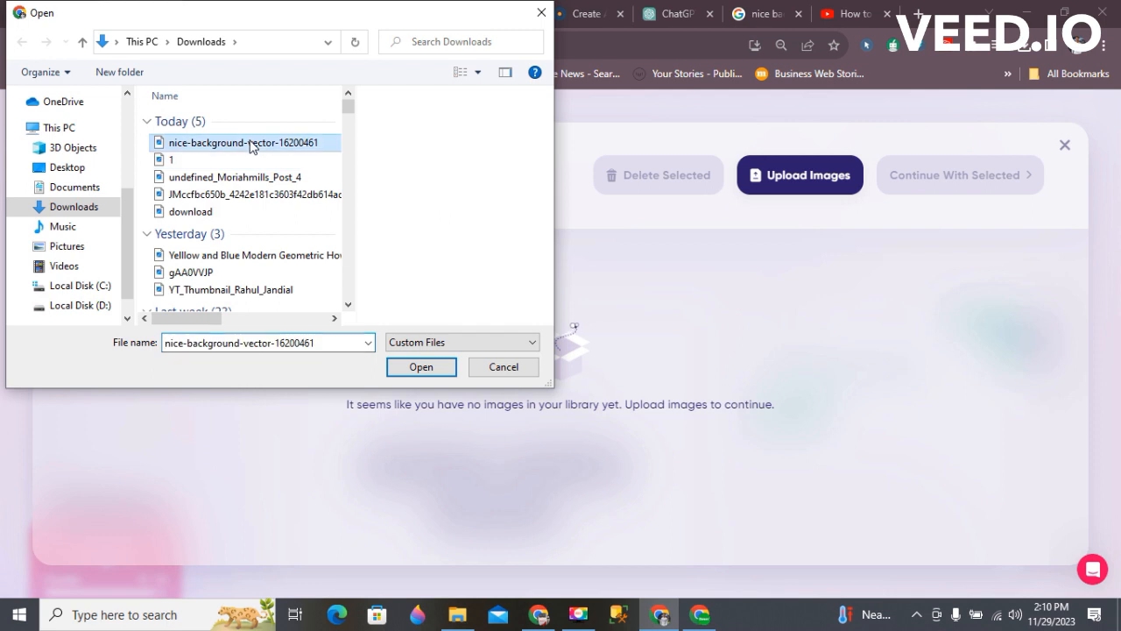
pyautogui.click(206, 180)
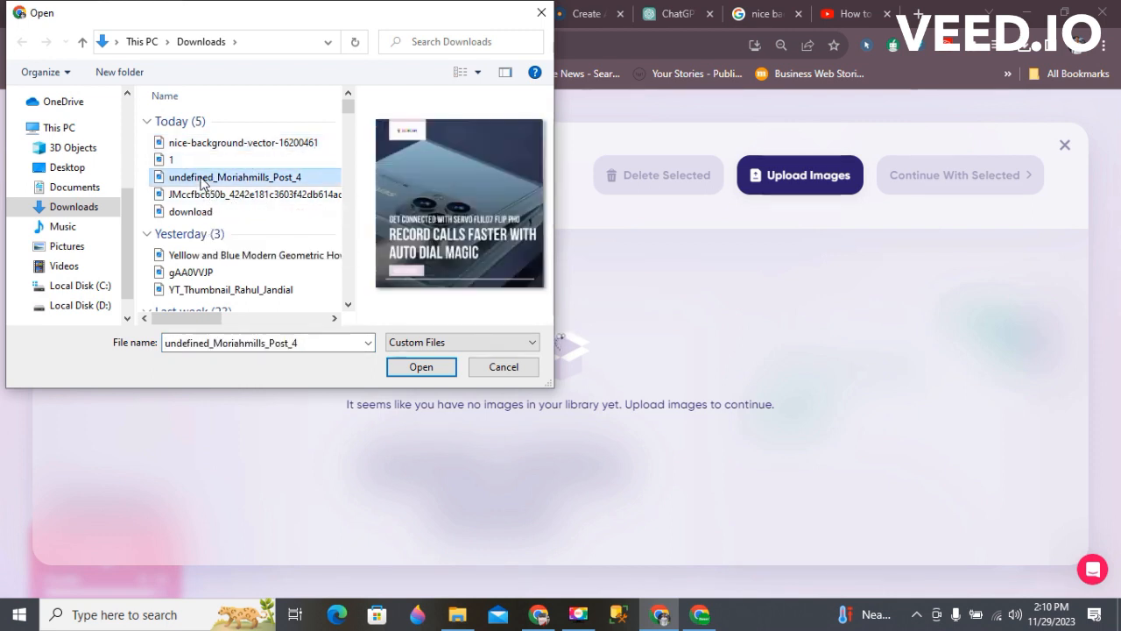
pyautogui.click(194, 162)
pyautogui.doubleClick(194, 163)
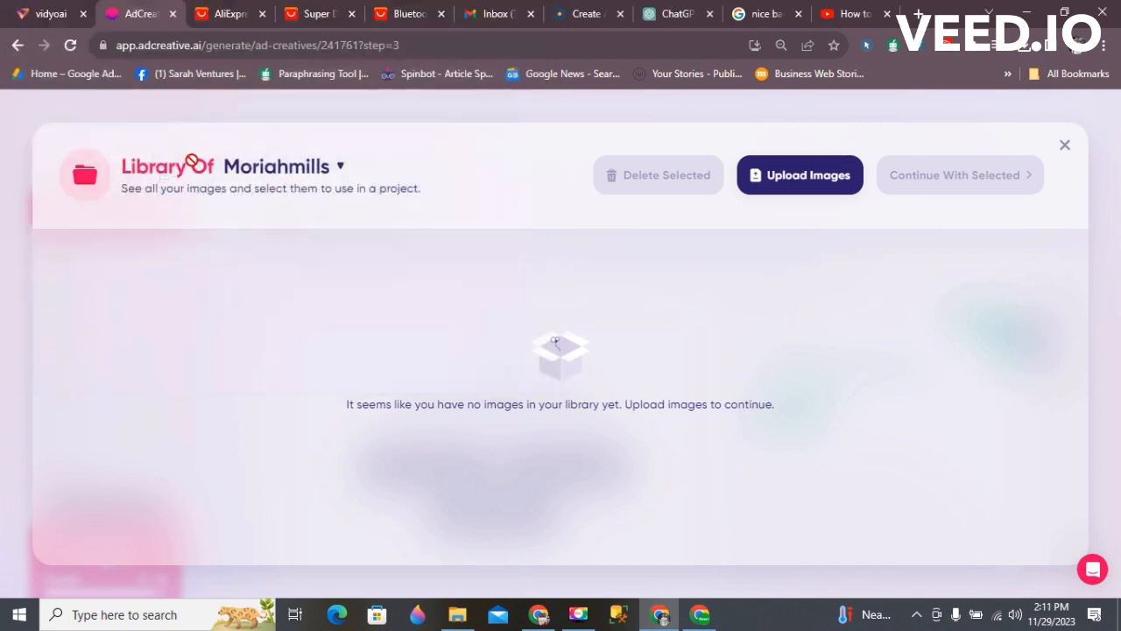
pyautogui.click(800, 175)
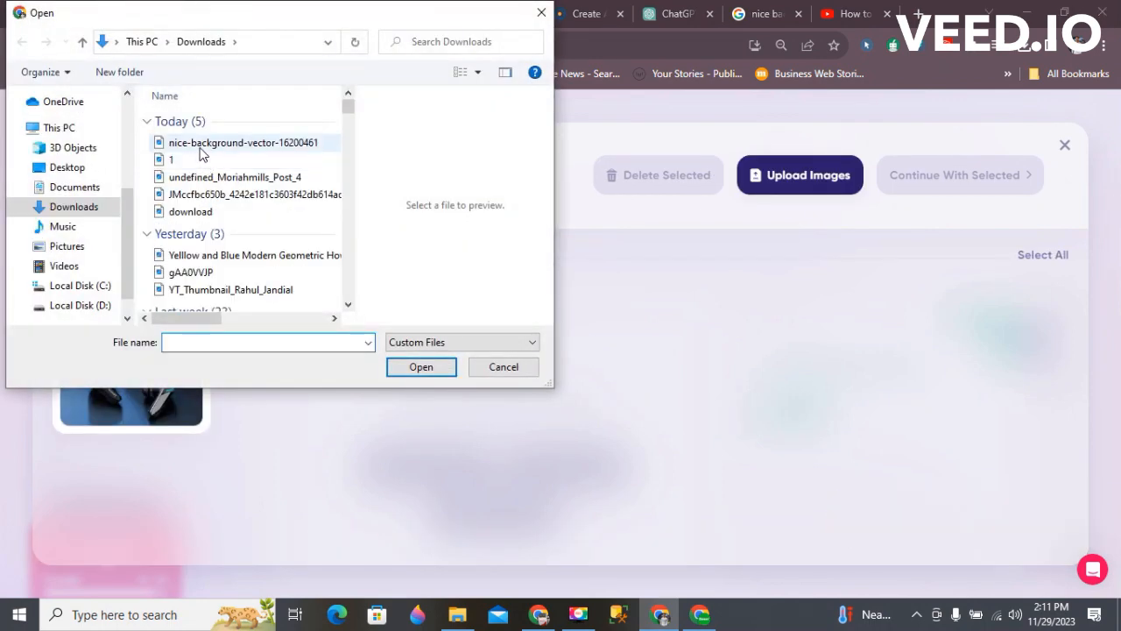
pyautogui.doubleClick(200, 145)
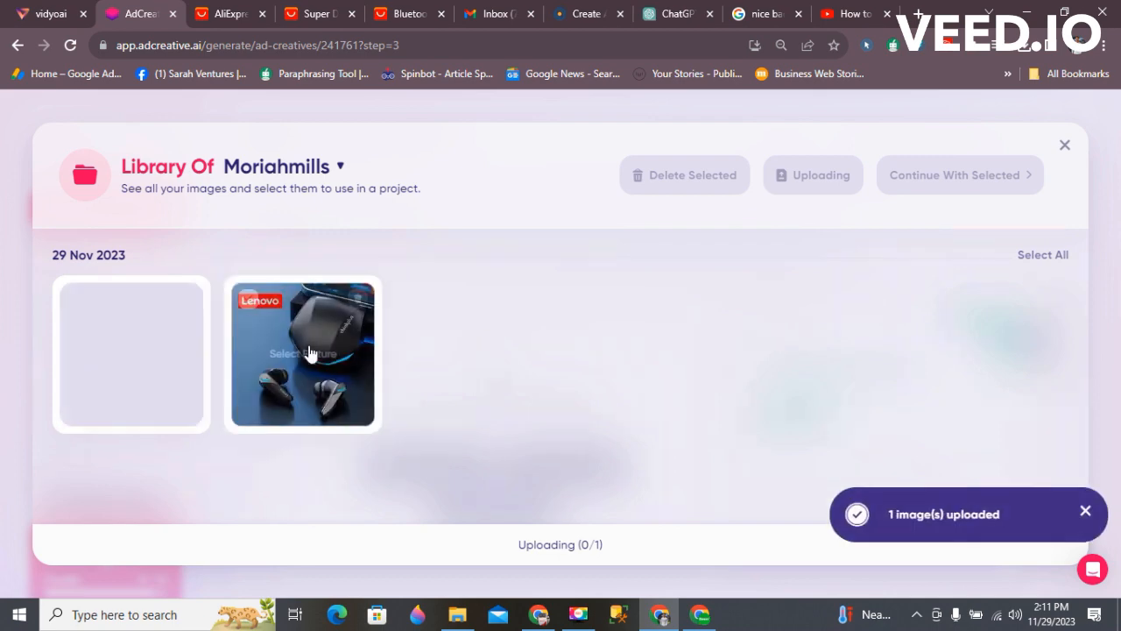
# Use the Lenovo earphones picture from the library as the background image and crop it slightly at its lower-left corner.
pyautogui.click(288, 408)
pyautogui.click(375, 392)
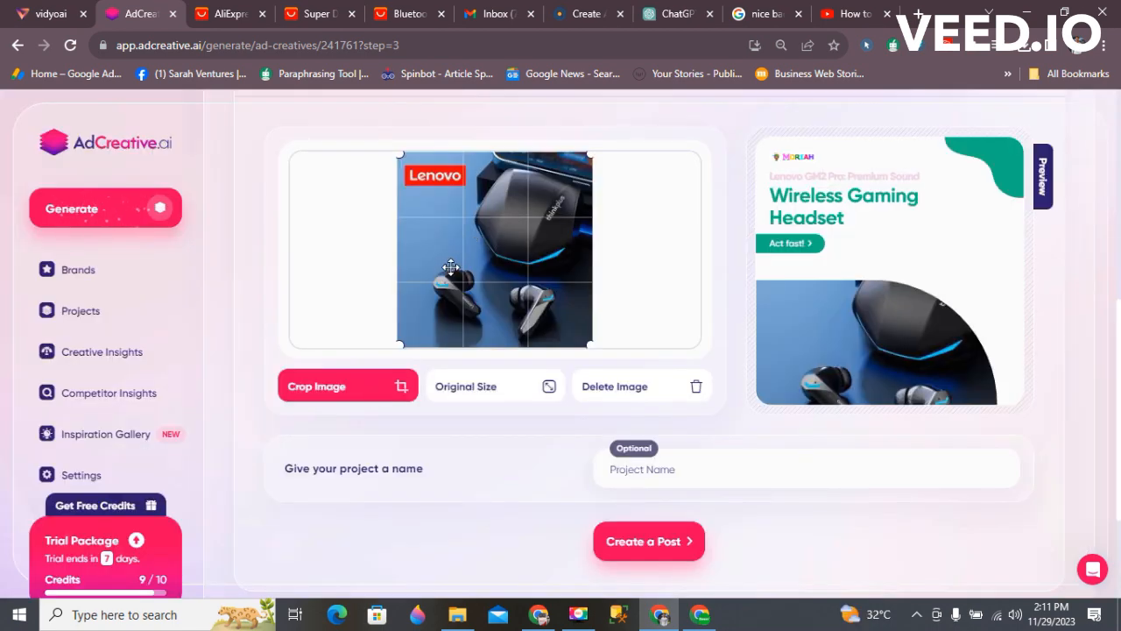
pyautogui.moveTo(416, 336); pyautogui.dragTo(425, 333)
# Create the post without giving the project a name.
pyautogui.scroll(-2, 680, 351)
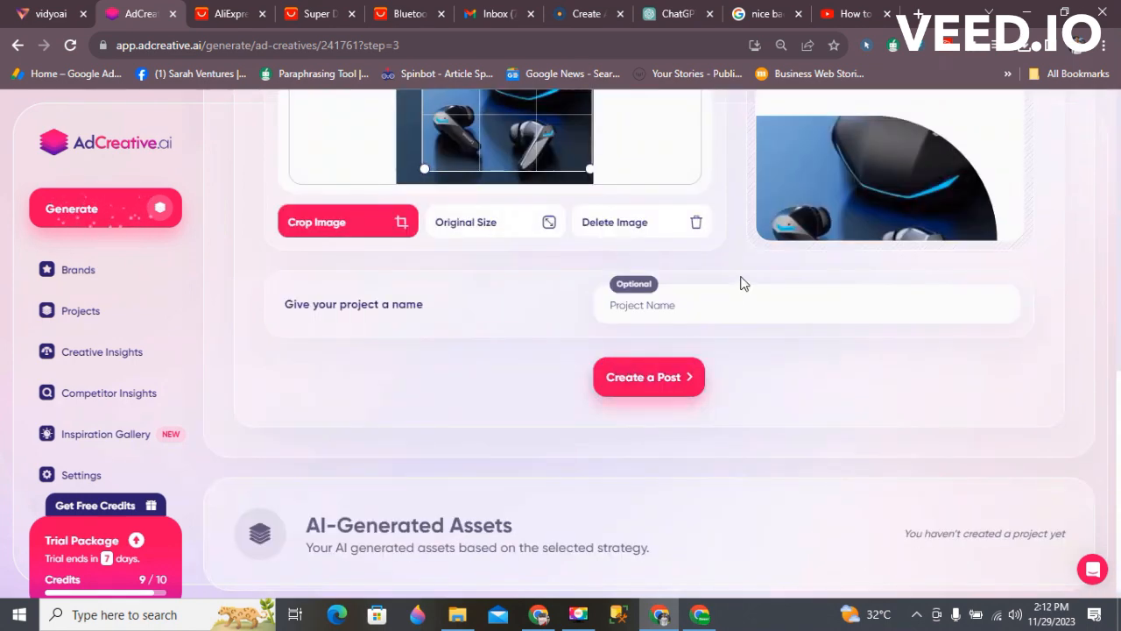
pyautogui.click(663, 384)
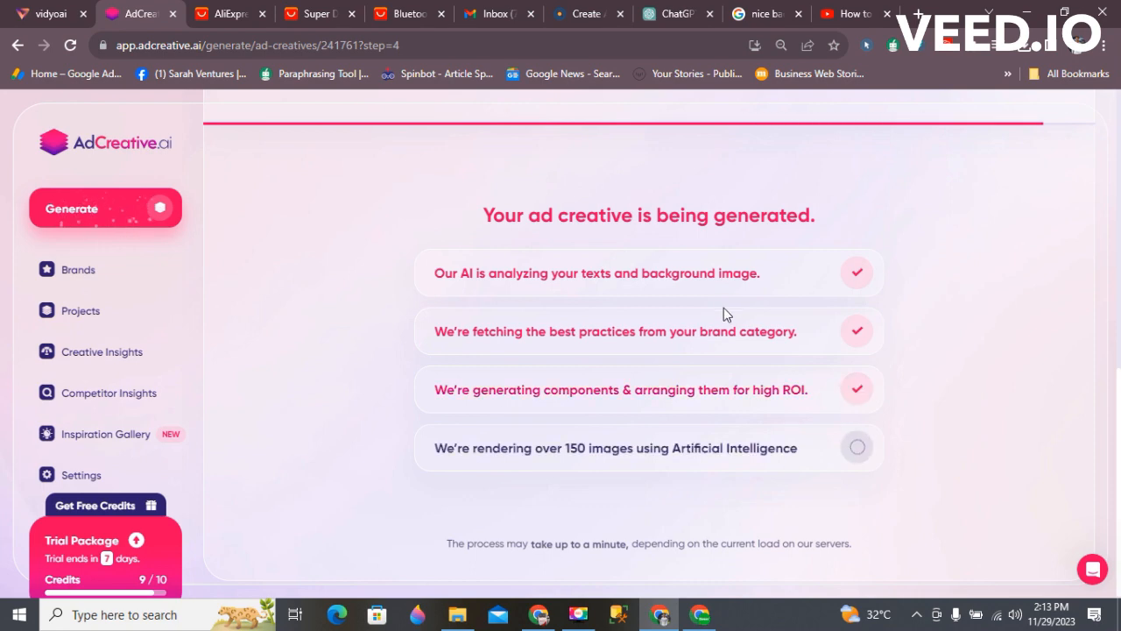
# Download the generated creative with the full-size earphones photo, white uppercase "Wireless Gaming Headset" text and a green "Act fast!" label at its lower left.
pyautogui.scroll(-5, 611, 277)
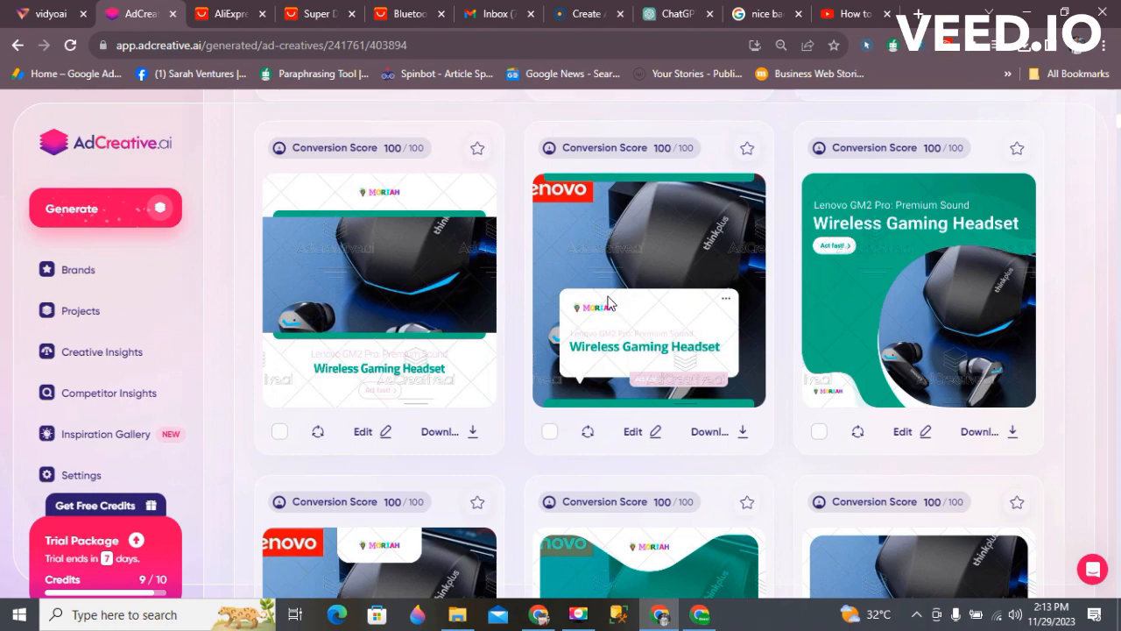
pyautogui.scroll(-2, 609, 305)
pyautogui.scroll(-3, 593, 309)
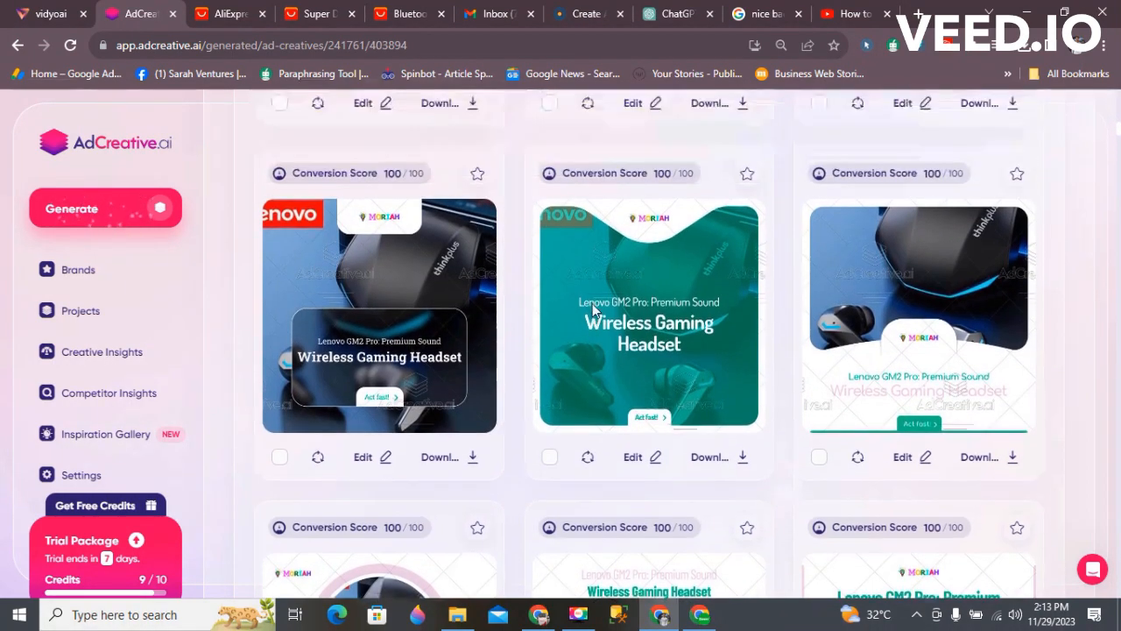
pyautogui.scroll(-4, 596, 302)
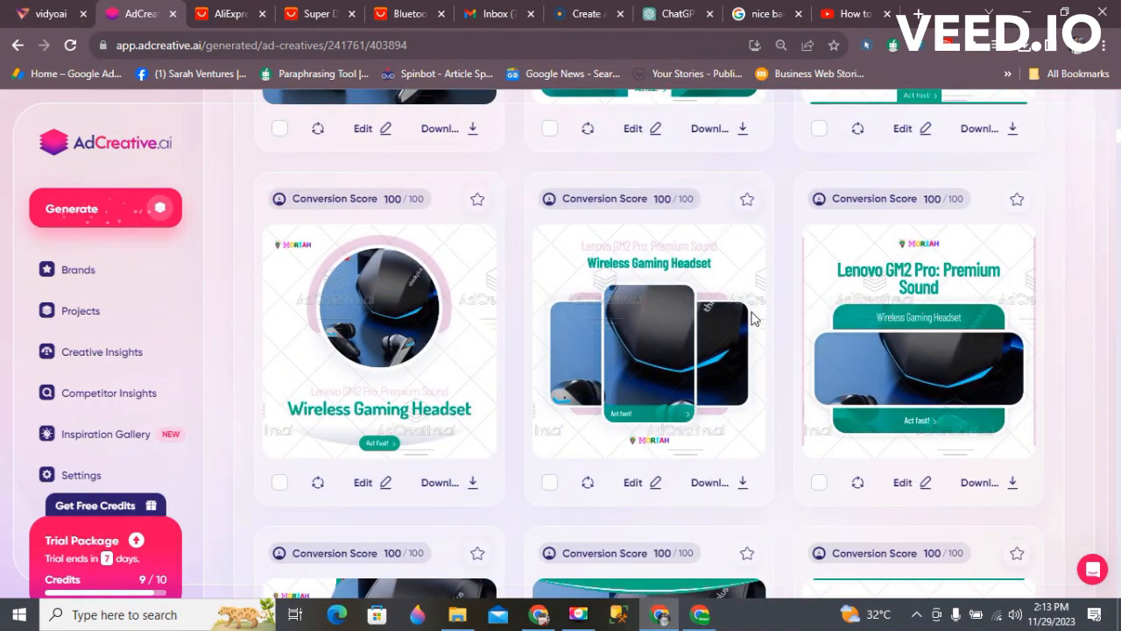
pyautogui.scroll(2, 572, 334)
pyautogui.scroll(-6, 573, 333)
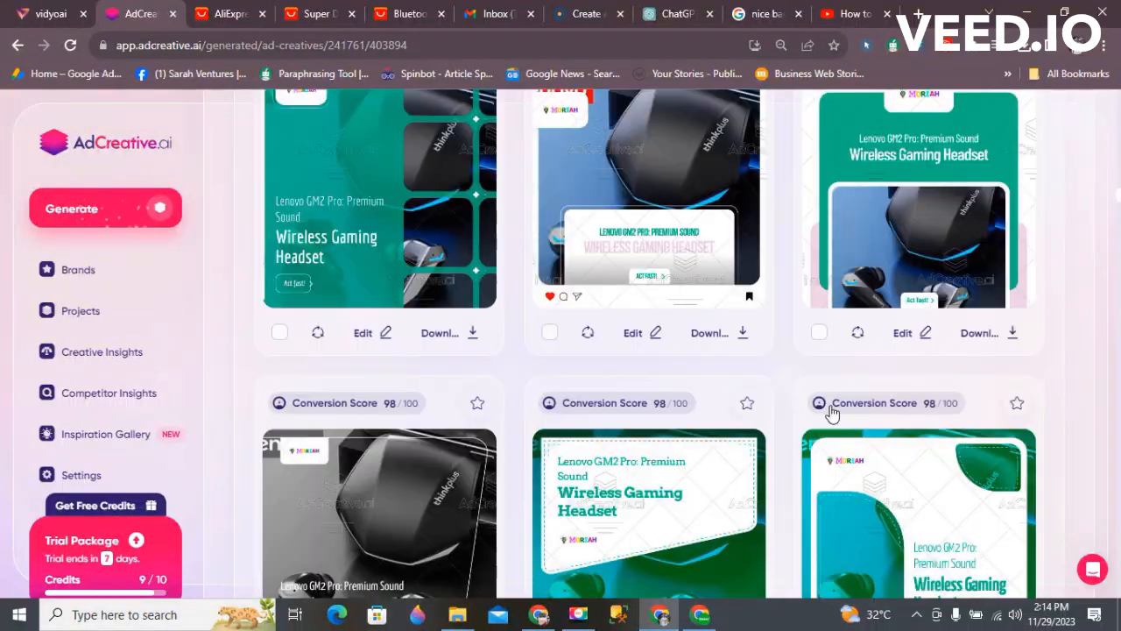
pyautogui.scroll(-6, 832, 414)
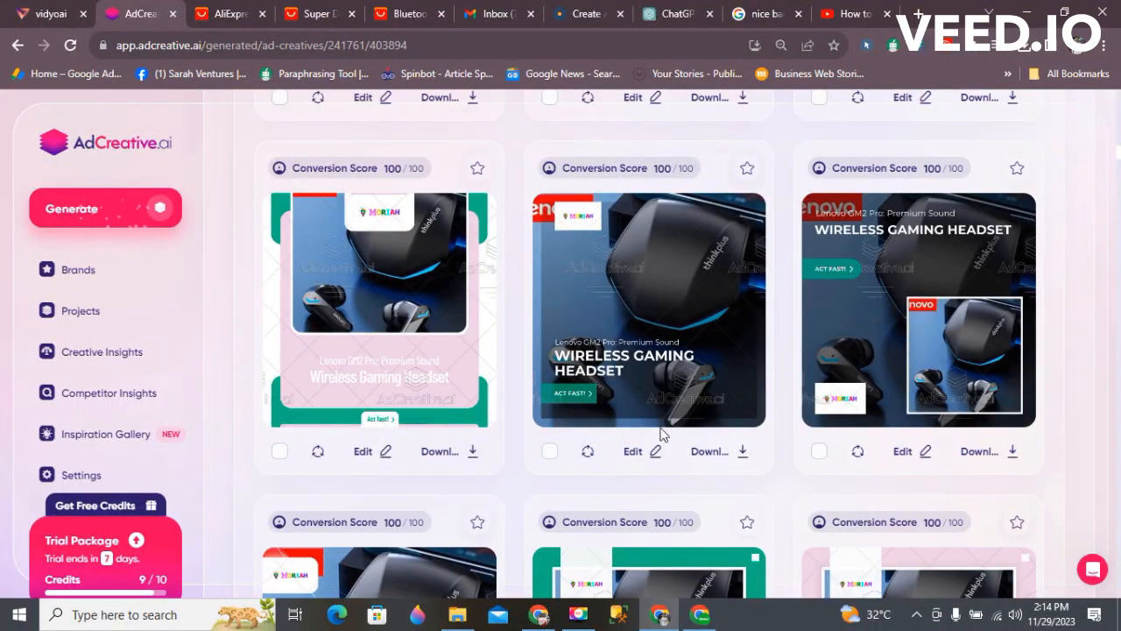
pyautogui.click(707, 452)
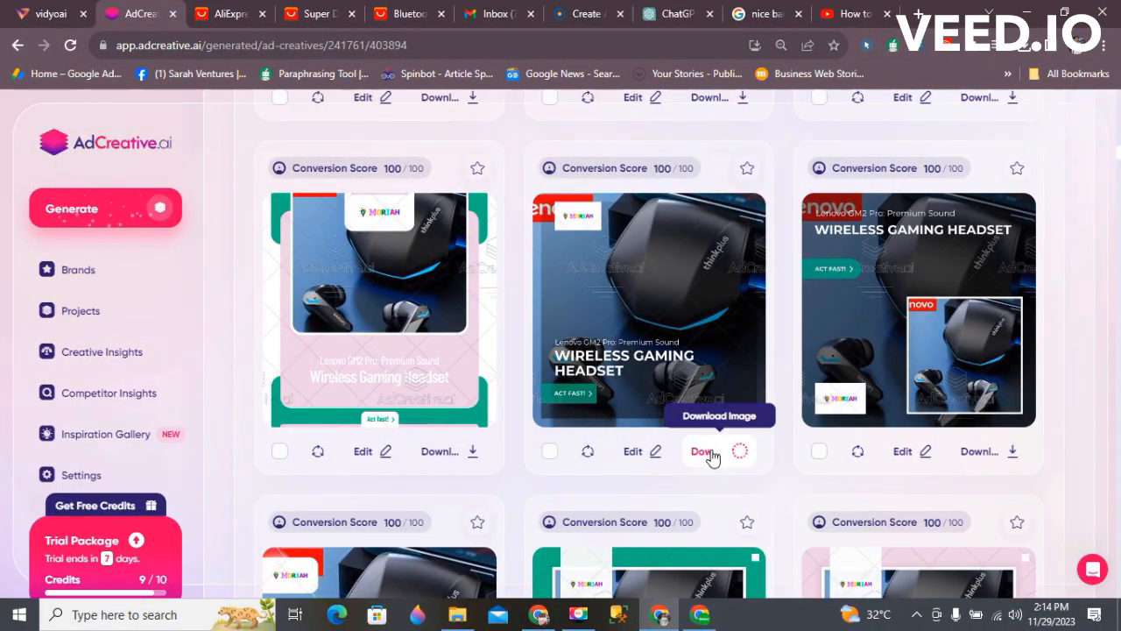